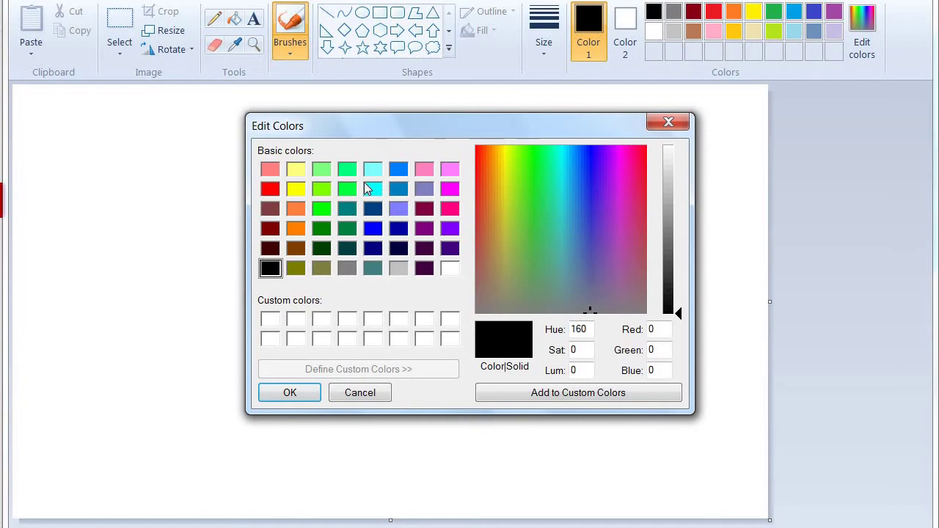
# - Choose pale cyan as the drawing colour and paint a large bowl-shaped patch across the upper middle of the canvas
pyautogui.click(373, 173)
pyautogui.click(283, 395)
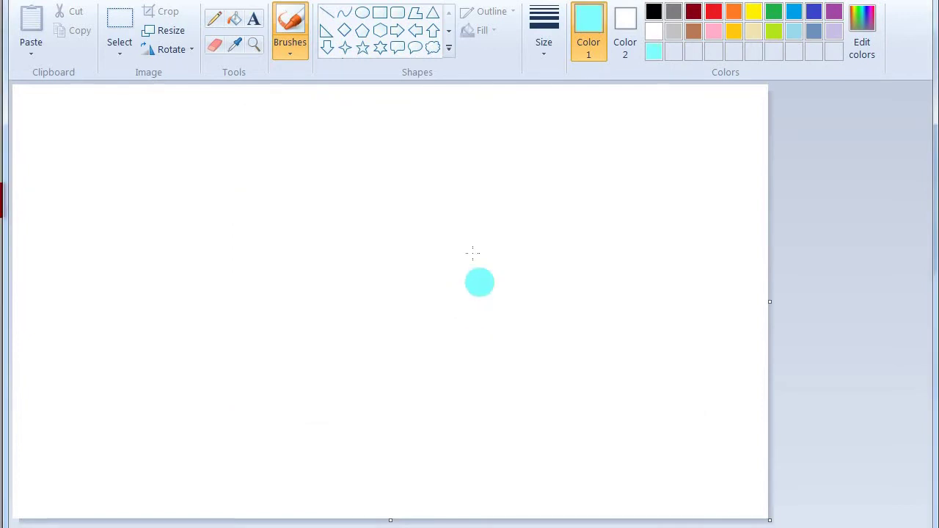
pyautogui.moveTo(325, 95)
pyautogui.mouseDown()
pyautogui.moveTo(347, 108)
pyautogui.moveTo(277, 85)
pyautogui.moveTo(230, 108)
pyautogui.moveTo(223, 130)
pyautogui.moveTo(303, 145)
pyautogui.moveTo(270, 123)
pyautogui.moveTo(230, 144)
pyautogui.moveTo(349, 152)
pyautogui.moveTo(368, 172)
pyautogui.moveTo(438, 160)
pyautogui.moveTo(400, 130)
pyautogui.moveTo(420, 109)
pyautogui.moveTo(476, 118)
pyautogui.moveTo(460, 101)
pyautogui.moveTo(469, 122)
pyautogui.moveTo(423, 121)
pyautogui.moveTo(436, 141)
pyautogui.mouseUp()
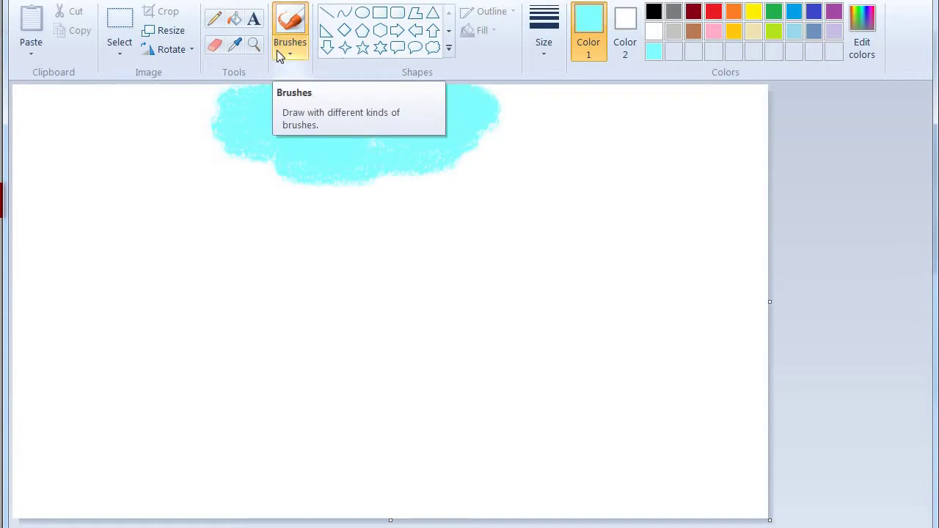
pyautogui.moveTo(214, 115)
pyautogui.mouseDown()
pyautogui.moveTo(241, 107)
pyautogui.moveTo(250, 181)
pyautogui.moveTo(248, 156)
pyautogui.moveTo(273, 150)
pyautogui.moveTo(260, 156)
pyautogui.moveTo(319, 204)
pyautogui.moveTo(321, 183)
pyautogui.moveTo(370, 186)
pyautogui.moveTo(457, 166)
pyautogui.moveTo(421, 195)
pyautogui.moveTo(491, 160)
pyautogui.moveTo(501, 103)
pyautogui.moveTo(488, 93)
pyautogui.moveTo(470, 147)
pyautogui.moveTo(516, 133)
pyautogui.moveTo(525, 105)
pyautogui.moveTo(516, 99)
pyautogui.moveTo(537, 118)
pyautogui.moveTo(535, 108)
pyautogui.moveTo(550, 116)
pyautogui.moveTo(531, 115)
pyautogui.moveTo(506, 165)
pyautogui.moveTo(516, 155)
pyautogui.moveTo(473, 192)
pyautogui.moveTo(356, 193)
pyautogui.mouseUp()
pyautogui.moveTo(353, 139)
pyautogui.mouseDown()
pyautogui.moveTo(604, 135)
pyautogui.moveTo(546, 114)
pyautogui.moveTo(575, 122)
pyautogui.moveTo(493, 156)
pyautogui.moveTo(585, 160)
pyautogui.moveTo(467, 201)
pyautogui.moveTo(488, 195)
pyautogui.moveTo(423, 189)
pyautogui.moveTo(347, 202)
pyautogui.moveTo(366, 227)
pyautogui.moveTo(281, 231)
pyautogui.moveTo(382, 240)
pyautogui.moveTo(348, 247)
pyautogui.moveTo(423, 241)
pyautogui.moveTo(550, 200)
pyautogui.moveTo(549, 172)
pyautogui.moveTo(273, 213)
pyautogui.moveTo(243, 193)
pyautogui.moveTo(245, 182)
pyautogui.moveTo(254, 223)
pyautogui.moveTo(218, 189)
pyautogui.moveTo(198, 123)
pyautogui.moveTo(165, 96)
pyautogui.mouseUp()
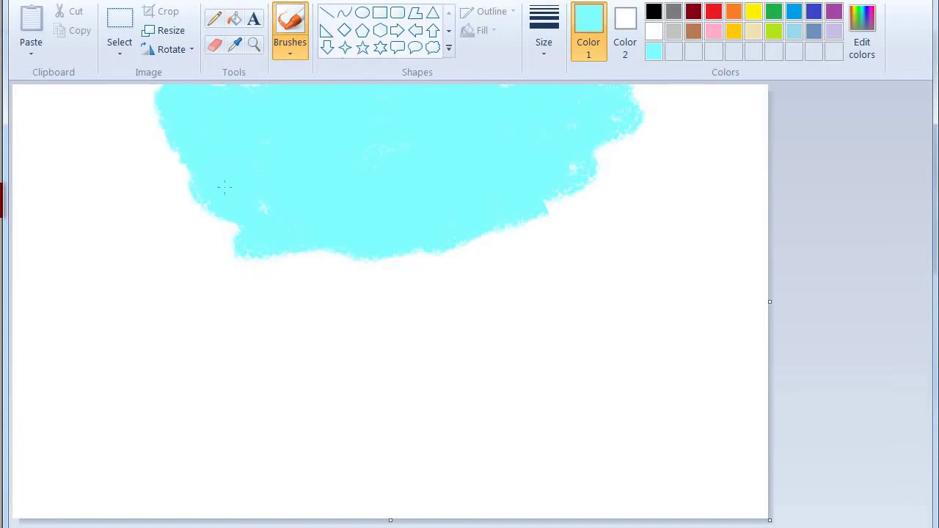
pyautogui.moveTo(225, 187)
pyautogui.mouseDown()
pyautogui.moveTo(265, 239)
pyautogui.moveTo(332, 255)
pyautogui.moveTo(310, 242)
pyautogui.mouseUp()
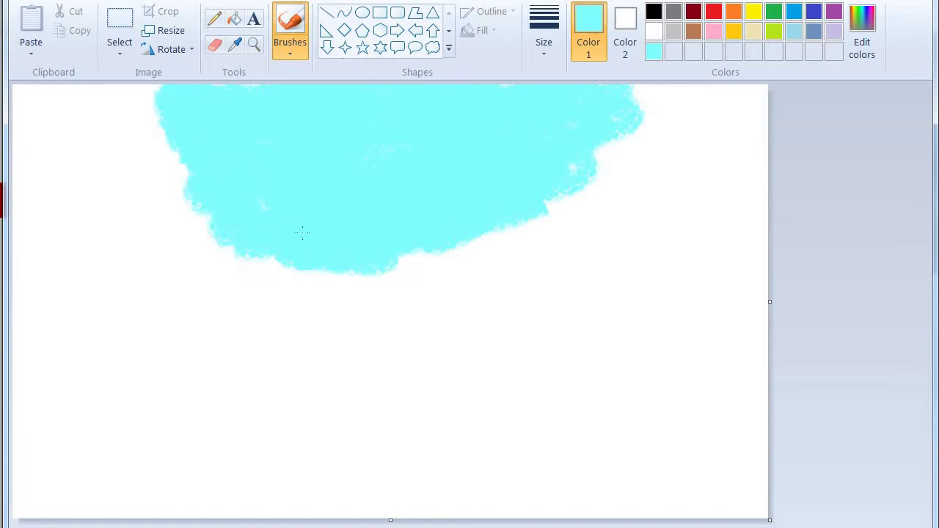
pyautogui.moveTo(451, 253); pyautogui.dragTo(497, 220)
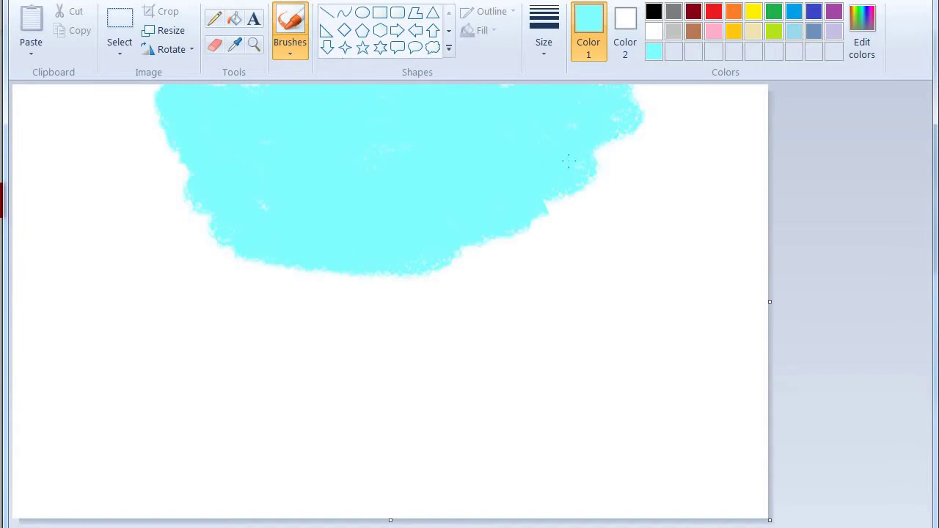
pyautogui.moveTo(656, 93); pyautogui.dragTo(647, 94)
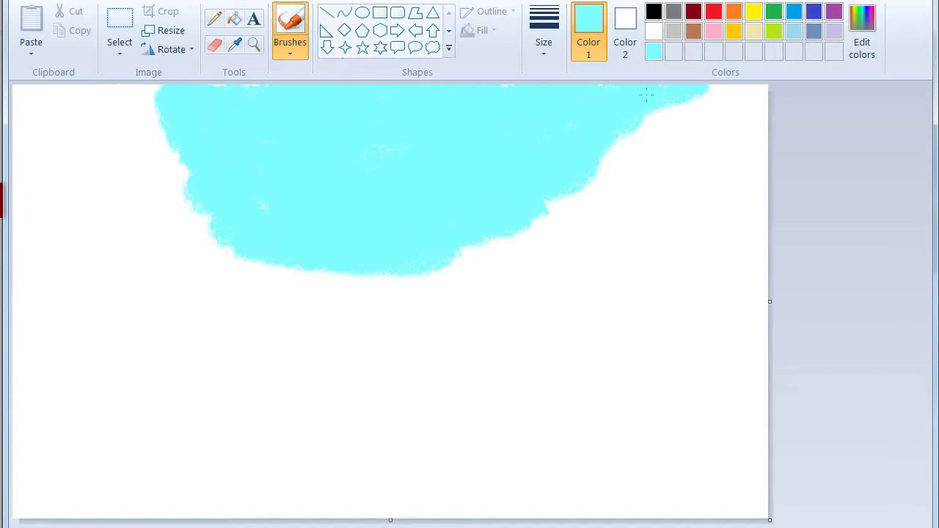
pyautogui.moveTo(187, 176)
pyautogui.mouseDown()
pyautogui.moveTo(106, 91)
pyautogui.moveTo(146, 94)
pyautogui.moveTo(168, 152)
pyautogui.mouseUp()
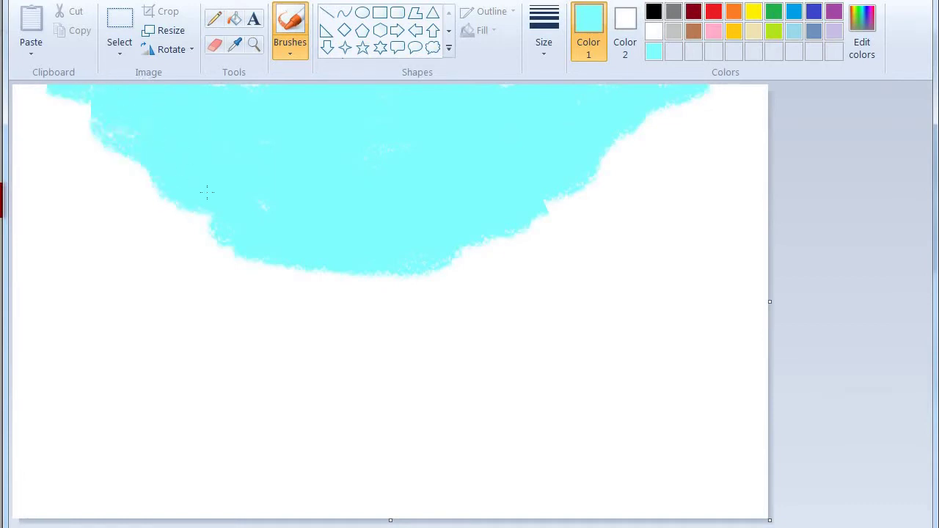
pyautogui.moveTo(206, 193); pyautogui.dragTo(218, 234)
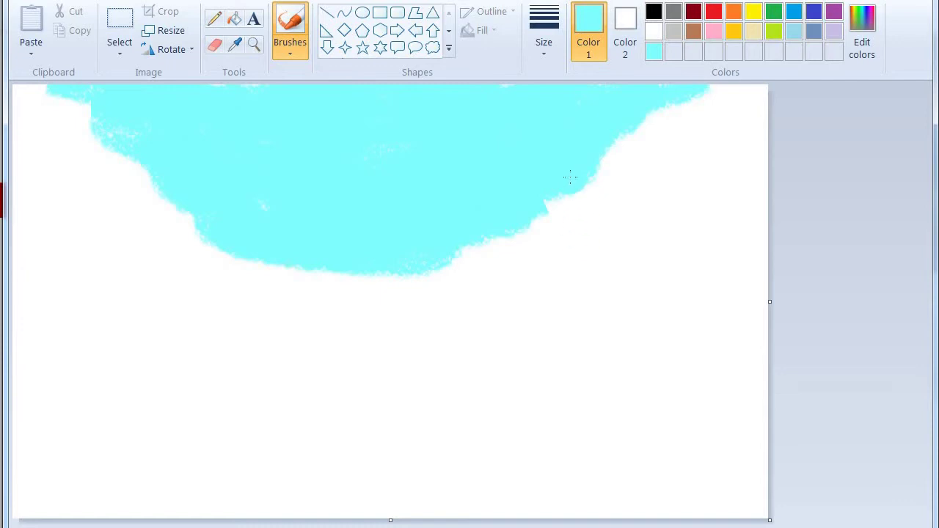
pyautogui.moveTo(610, 153); pyautogui.dragTo(651, 110)
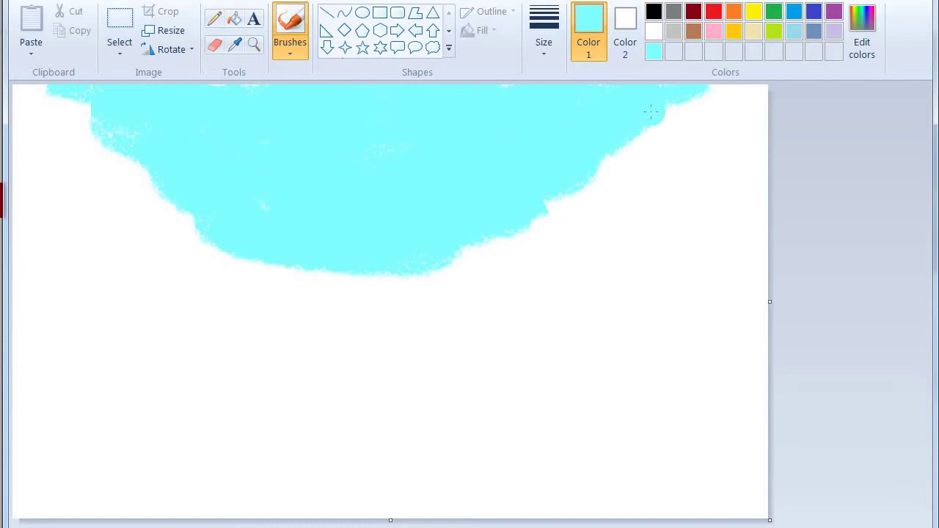
# - Paint a thick curved band in medium blue around the sides and underside of the pale cyan patch
pyautogui.click(794, 11)
pyautogui.moveTo(451, 272)
pyautogui.mouseDown()
pyautogui.moveTo(541, 247)
pyautogui.moveTo(701, 102)
pyautogui.moveTo(734, 99)
pyautogui.moveTo(618, 178)
pyautogui.moveTo(763, 89)
pyautogui.moveTo(668, 176)
pyautogui.moveTo(749, 167)
pyautogui.mouseUp()
pyautogui.moveTo(623, 210)
pyautogui.mouseDown()
pyautogui.moveTo(605, 225)
pyautogui.moveTo(746, 183)
pyautogui.moveTo(625, 261)
pyautogui.moveTo(629, 270)
pyautogui.moveTo(608, 249)
pyautogui.moveTo(626, 266)
pyautogui.moveTo(607, 256)
pyautogui.moveTo(678, 231)
pyautogui.moveTo(695, 237)
pyautogui.moveTo(598, 250)
pyautogui.moveTo(517, 299)
pyautogui.moveTo(397, 283)
pyautogui.moveTo(283, 287)
pyautogui.mouseUp()
pyautogui.moveTo(216, 279)
pyautogui.mouseDown()
pyautogui.moveTo(314, 285)
pyautogui.moveTo(181, 246)
pyautogui.moveTo(143, 206)
pyautogui.moveTo(167, 233)
pyautogui.moveTo(187, 236)
pyautogui.moveTo(79, 108)
pyautogui.moveTo(25, 82)
pyautogui.moveTo(55, 121)
pyautogui.moveTo(29, 133)
pyautogui.moveTo(22, 119)
pyautogui.moveTo(50, 144)
pyautogui.moveTo(68, 129)
pyautogui.moveTo(26, 150)
pyautogui.moveTo(72, 178)
pyautogui.moveTo(124, 176)
pyautogui.moveTo(75, 195)
pyautogui.moveTo(101, 174)
pyautogui.moveTo(132, 176)
pyautogui.moveTo(70, 217)
pyautogui.moveTo(26, 213)
pyautogui.moveTo(42, 215)
pyautogui.moveTo(11, 244)
pyautogui.moveTo(68, 210)
pyautogui.moveTo(35, 224)
pyautogui.moveTo(79, 215)
pyautogui.moveTo(127, 232)
pyautogui.moveTo(123, 287)
pyautogui.moveTo(62, 276)
pyautogui.moveTo(57, 286)
pyautogui.moveTo(95, 315)
pyautogui.mouseUp()
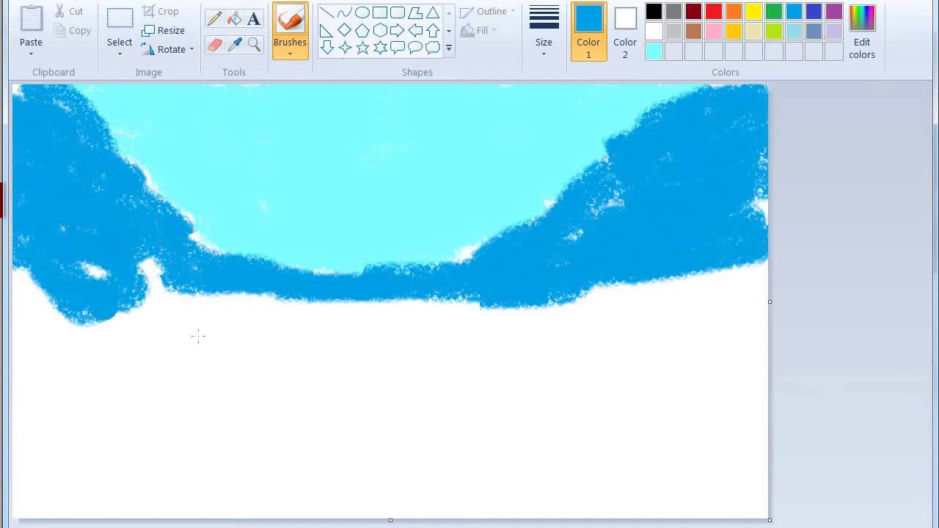
pyautogui.moveTo(198, 336)
pyautogui.mouseDown()
pyautogui.moveTo(250, 385)
pyautogui.moveTo(176, 345)
pyautogui.moveTo(325, 386)
pyautogui.moveTo(506, 361)
pyautogui.moveTo(748, 228)
pyautogui.mouseUp()
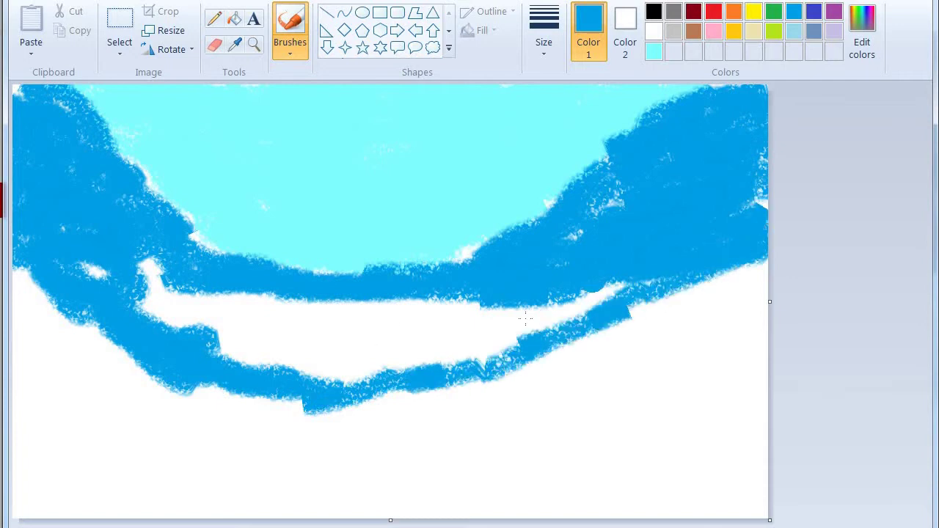
pyautogui.moveTo(526, 317)
pyautogui.mouseDown()
pyautogui.moveTo(401, 346)
pyautogui.moveTo(434, 358)
pyautogui.moveTo(476, 356)
pyautogui.moveTo(544, 296)
pyautogui.moveTo(580, 303)
pyautogui.moveTo(537, 312)
pyautogui.moveTo(569, 304)
pyautogui.moveTo(448, 302)
pyautogui.moveTo(192, 270)
pyautogui.moveTo(206, 302)
pyautogui.moveTo(156, 283)
pyautogui.moveTo(225, 315)
pyautogui.moveTo(113, 298)
pyautogui.moveTo(105, 276)
pyautogui.mouseUp()
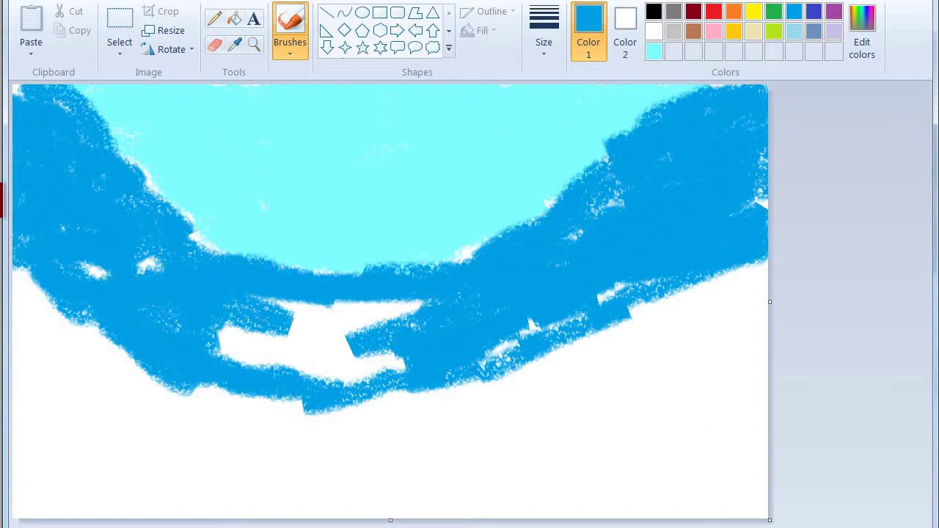
pyautogui.moveTo(408, 327)
pyautogui.mouseDown()
pyautogui.moveTo(335, 307)
pyautogui.moveTo(393, 302)
pyautogui.moveTo(341, 306)
pyautogui.moveTo(411, 314)
pyautogui.moveTo(244, 347)
pyautogui.moveTo(320, 370)
pyautogui.moveTo(293, 377)
pyautogui.moveTo(426, 355)
pyautogui.mouseUp()
pyautogui.moveTo(225, 338); pyautogui.dragTo(215, 315)
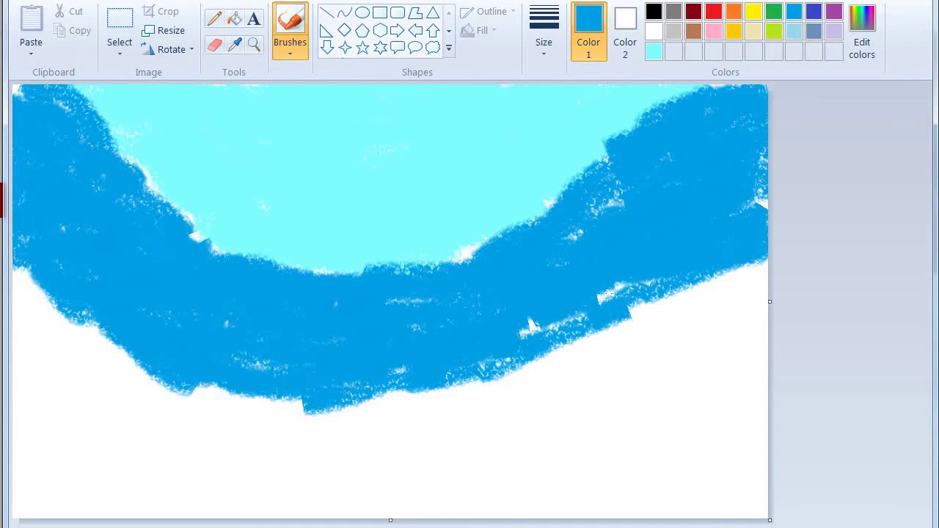
pyautogui.moveTo(607, 295); pyautogui.dragTo(709, 249)
pyautogui.moveTo(649, 307)
pyautogui.mouseDown()
pyautogui.moveTo(518, 342)
pyautogui.moveTo(587, 339)
pyautogui.moveTo(514, 353)
pyautogui.moveTo(528, 369)
pyautogui.moveTo(353, 386)
pyautogui.moveTo(481, 411)
pyautogui.moveTo(288, 390)
pyautogui.moveTo(184, 393)
pyautogui.mouseUp()
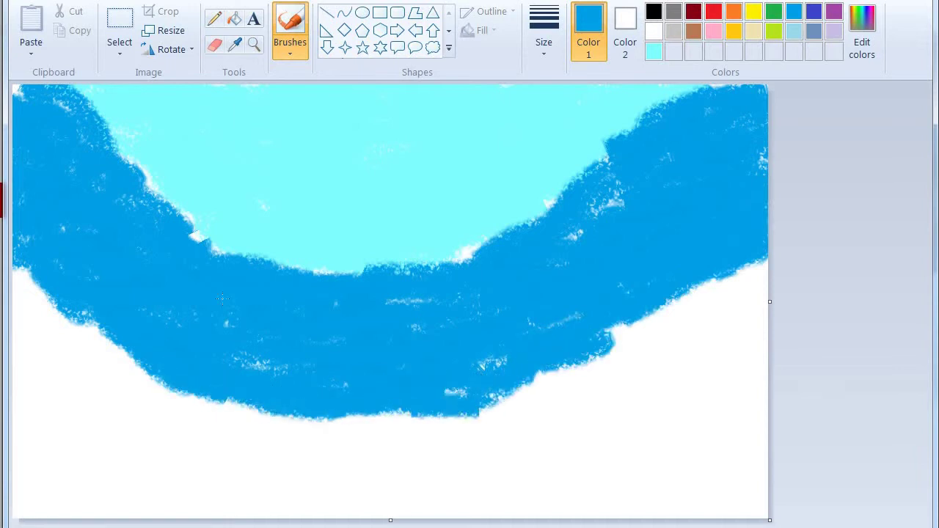
pyautogui.click(679, 94)
# - Fill the remaining white area below the medium blue band with indigo crayon strokes
pyautogui.click(813, 12)
pyautogui.moveTo(725, 327)
pyautogui.mouseDown()
pyautogui.moveTo(707, 291)
pyautogui.moveTo(716, 301)
pyautogui.moveTo(769, 302)
pyautogui.moveTo(707, 319)
pyautogui.moveTo(681, 278)
pyautogui.moveTo(731, 298)
pyautogui.moveTo(604, 389)
pyautogui.moveTo(607, 337)
pyautogui.moveTo(631, 334)
pyautogui.moveTo(600, 348)
pyautogui.moveTo(701, 355)
pyautogui.moveTo(721, 344)
pyautogui.moveTo(778, 364)
pyautogui.moveTo(720, 374)
pyautogui.moveTo(696, 406)
pyautogui.moveTo(624, 427)
pyautogui.moveTo(596, 420)
pyautogui.mouseUp()
pyautogui.moveTo(719, 409)
pyautogui.mouseDown()
pyautogui.moveTo(441, 446)
pyautogui.moveTo(433, 465)
pyautogui.moveTo(63, 461)
pyautogui.moveTo(183, 484)
pyautogui.moveTo(394, 497)
pyautogui.moveTo(332, 519)
pyautogui.moveTo(124, 473)
pyautogui.moveTo(887, 503)
pyautogui.moveTo(400, 501)
pyautogui.moveTo(429, 475)
pyautogui.moveTo(760, 405)
pyautogui.moveTo(792, 387)
pyautogui.moveTo(719, 358)
pyautogui.moveTo(427, 408)
pyautogui.moveTo(220, 409)
pyautogui.moveTo(161, 399)
pyautogui.moveTo(61, 343)
pyautogui.moveTo(24, 272)
pyautogui.moveTo(146, 382)
pyautogui.moveTo(36, 366)
pyautogui.moveTo(87, 434)
pyautogui.moveTo(147, 411)
pyautogui.moveTo(290, 436)
pyautogui.moveTo(456, 432)
pyautogui.moveTo(394, 448)
pyautogui.moveTo(135, 392)
pyautogui.mouseUp()
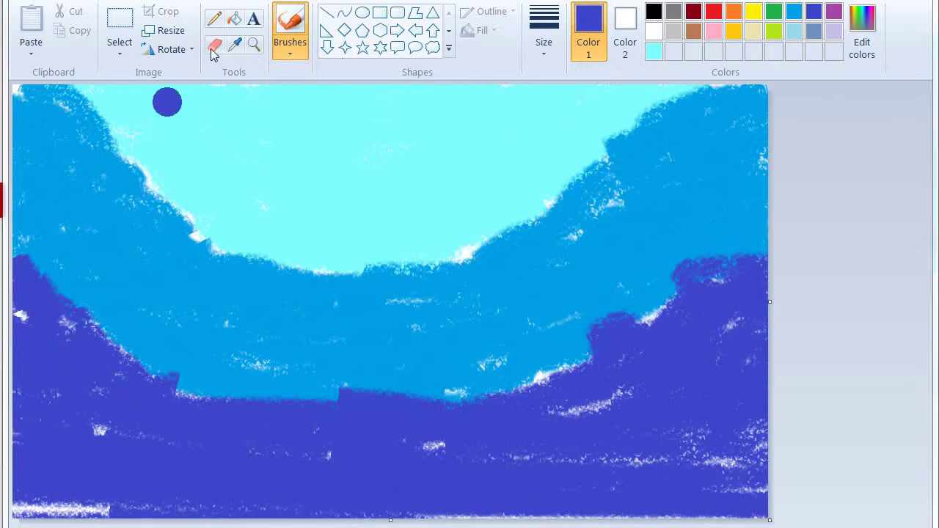
# - Switch to the natural pencil brush and soften the border between the indigo and medium blue areas with indigo strokes
pyautogui.click(295, 58)
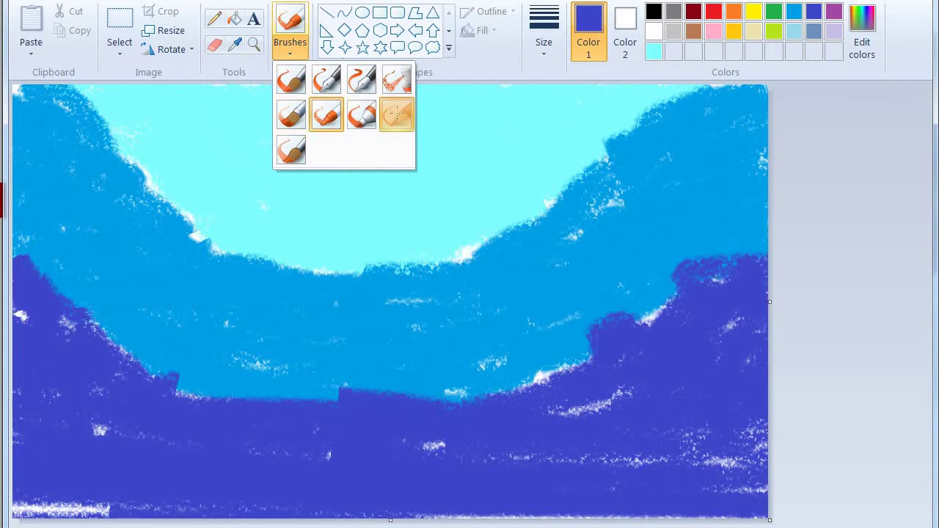
pyautogui.click(397, 115)
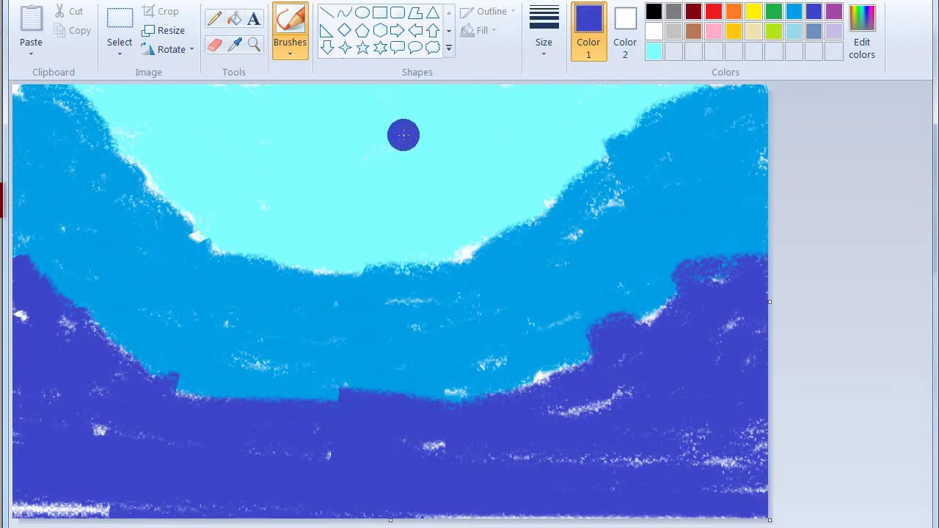
pyautogui.moveTo(528, 359)
pyautogui.mouseDown()
pyautogui.moveTo(596, 358)
pyautogui.moveTo(614, 307)
pyautogui.moveTo(598, 333)
pyautogui.moveTo(700, 291)
pyautogui.moveTo(722, 245)
pyautogui.moveTo(736, 277)
pyautogui.moveTo(552, 359)
pyautogui.moveTo(391, 417)
pyautogui.moveTo(460, 415)
pyautogui.moveTo(165, 361)
pyautogui.moveTo(230, 387)
pyautogui.moveTo(258, 393)
pyautogui.moveTo(27, 289)
pyautogui.mouseUp()
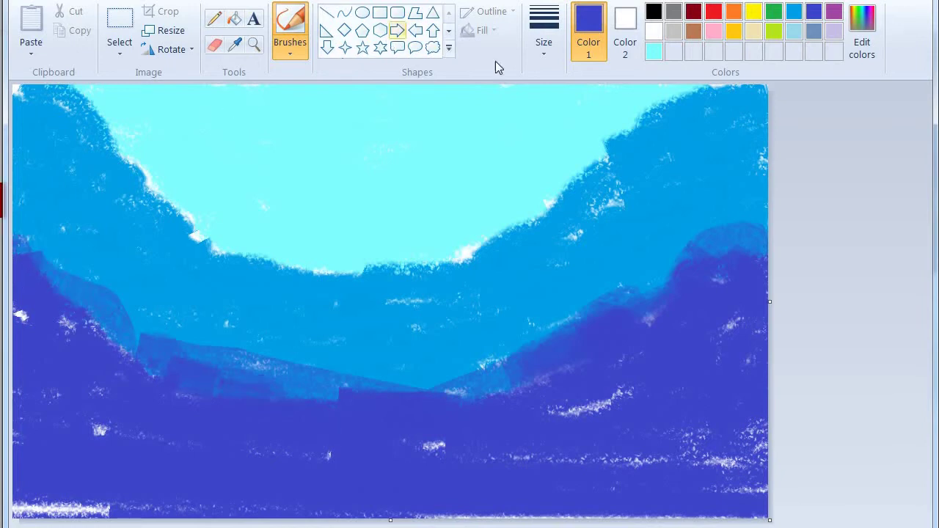
# - Blend the medium blue band's lower border with medium blue strokes and its upper border with pale cyan strokes
pyautogui.click(793, 16)
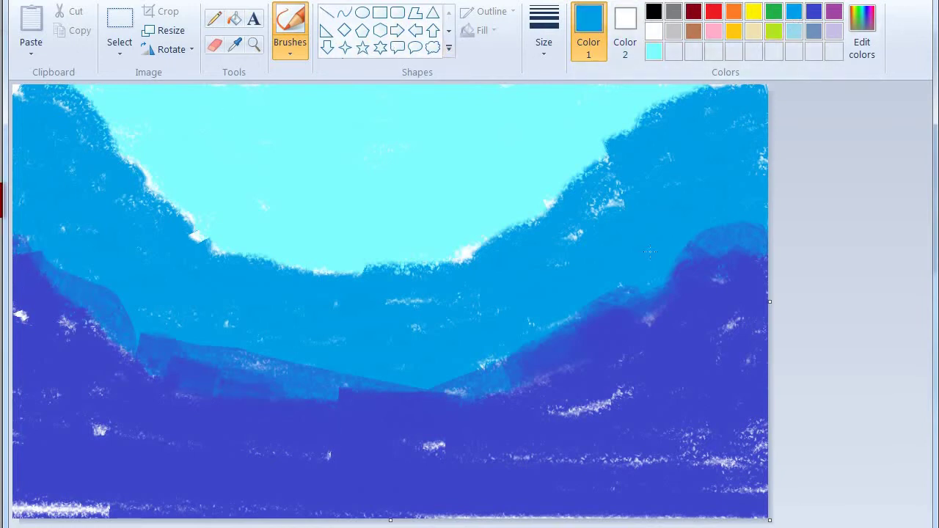
pyautogui.moveTo(690, 270)
pyautogui.mouseDown()
pyautogui.moveTo(736, 253)
pyautogui.moveTo(621, 305)
pyautogui.moveTo(597, 344)
pyautogui.moveTo(608, 339)
pyautogui.moveTo(570, 376)
pyautogui.moveTo(529, 384)
pyautogui.moveTo(549, 357)
pyautogui.moveTo(510, 380)
pyautogui.moveTo(425, 396)
pyautogui.moveTo(469, 402)
pyautogui.moveTo(300, 364)
pyautogui.moveTo(278, 386)
pyautogui.moveTo(362, 417)
pyautogui.moveTo(362, 391)
pyautogui.moveTo(308, 442)
pyautogui.moveTo(191, 389)
pyautogui.moveTo(241, 403)
pyautogui.moveTo(174, 362)
pyautogui.moveTo(192, 370)
pyautogui.moveTo(107, 339)
pyautogui.moveTo(85, 303)
pyautogui.moveTo(26, 257)
pyautogui.moveTo(12, 261)
pyautogui.moveTo(35, 308)
pyautogui.mouseUp()
pyautogui.moveTo(89, 348); pyautogui.dragTo(202, 360)
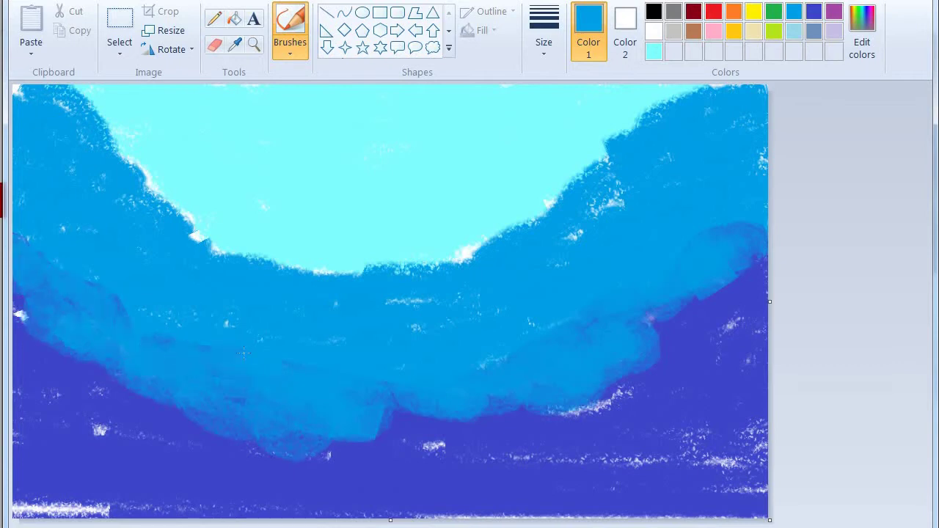
pyautogui.moveTo(383, 425)
pyautogui.mouseDown()
pyautogui.moveTo(479, 415)
pyautogui.moveTo(594, 368)
pyautogui.moveTo(726, 267)
pyautogui.moveTo(717, 284)
pyautogui.moveTo(727, 306)
pyautogui.moveTo(762, 219)
pyautogui.moveTo(726, 199)
pyautogui.mouseUp()
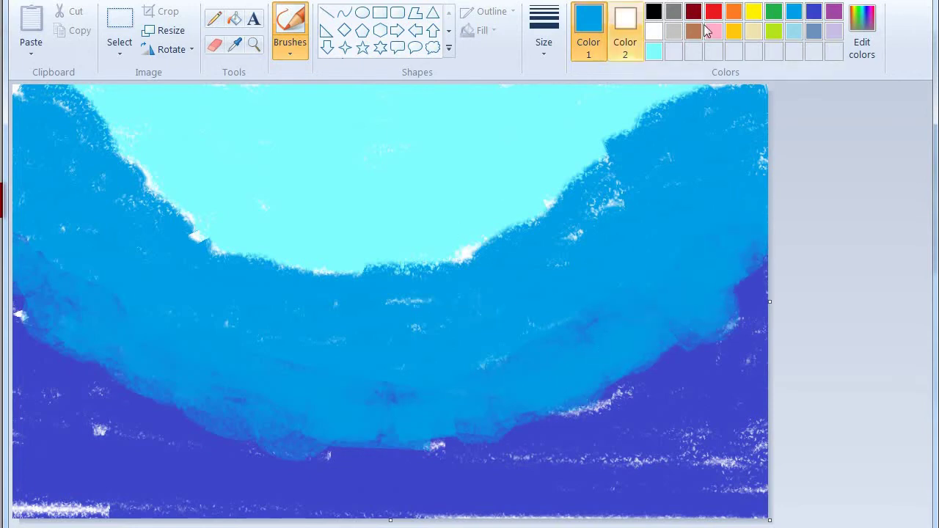
pyautogui.click(653, 51)
pyautogui.moveTo(632, 132)
pyautogui.mouseDown()
pyautogui.moveTo(666, 119)
pyautogui.moveTo(537, 193)
pyautogui.moveTo(466, 251)
pyautogui.moveTo(371, 275)
pyautogui.moveTo(172, 212)
pyautogui.moveTo(290, 273)
pyautogui.moveTo(378, 275)
pyautogui.moveTo(173, 216)
pyautogui.moveTo(92, 110)
pyautogui.moveTo(123, 154)
pyautogui.moveTo(118, 180)
pyautogui.moveTo(85, 110)
pyautogui.mouseUp()
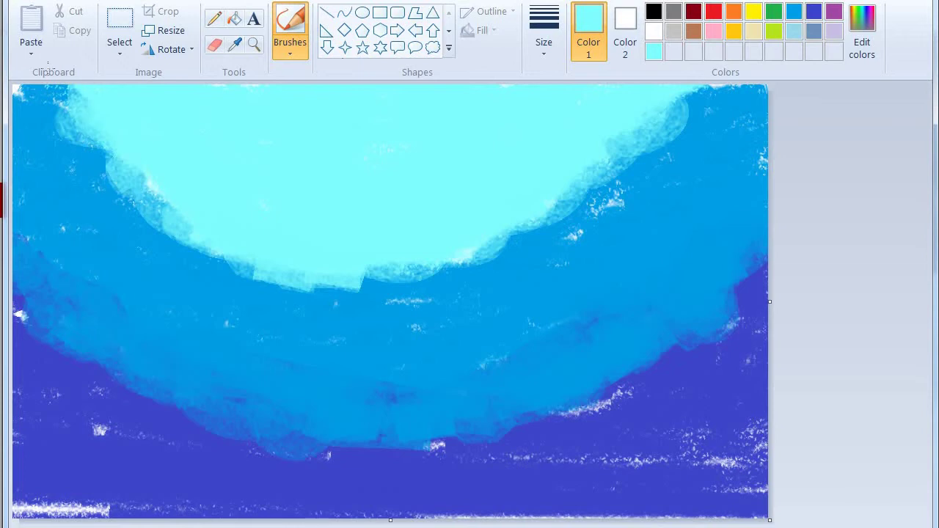
# - Copy the vertical pixel size and resize the image to 5 pixels high without maintaining the aspect ratio
pyautogui.click(163, 33)
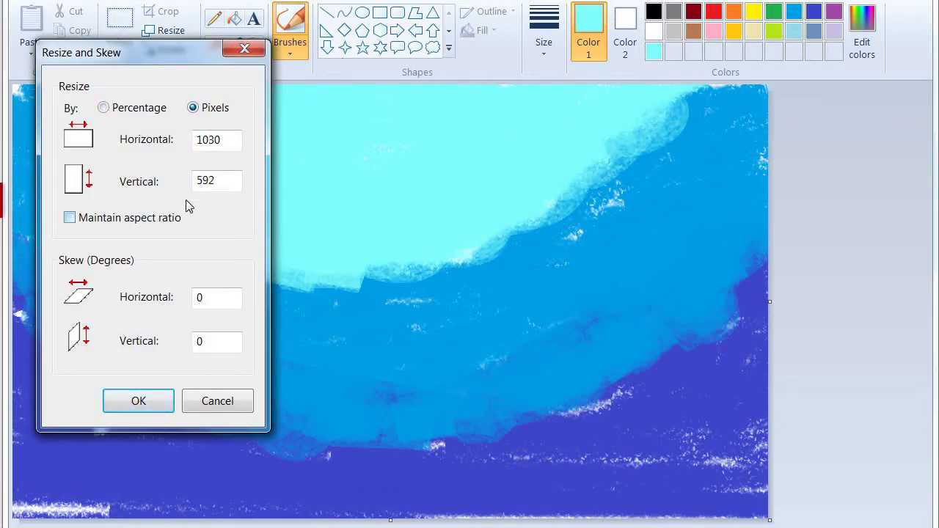
pyautogui.rightClick(226, 185)
pyautogui.click(259, 234)
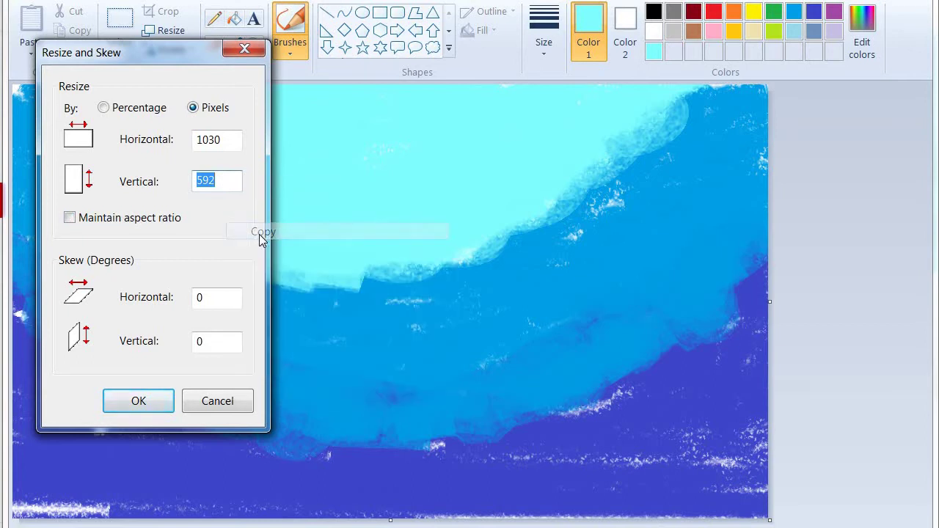
pyautogui.press('Return')
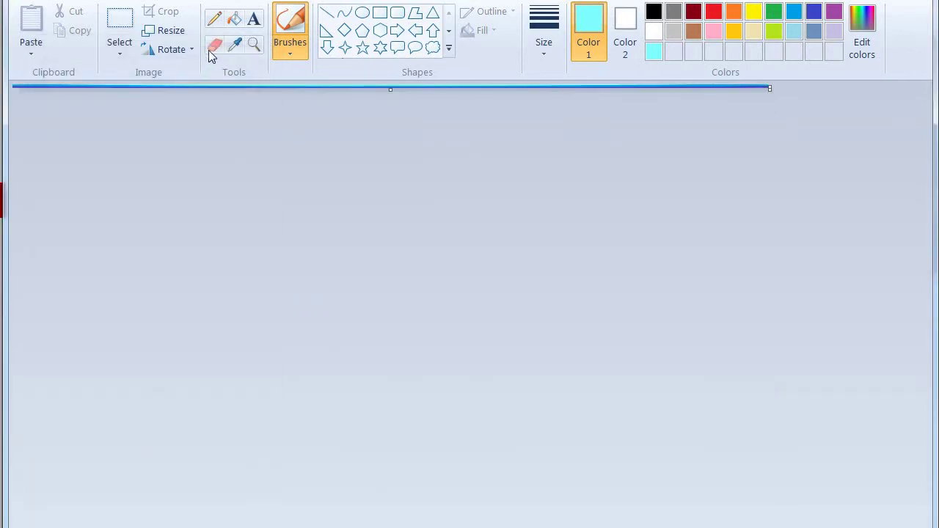
# - Stretch the image back to 592 pixels high using the copied size, without maintaining the aspect ratio
pyautogui.click(161, 33)
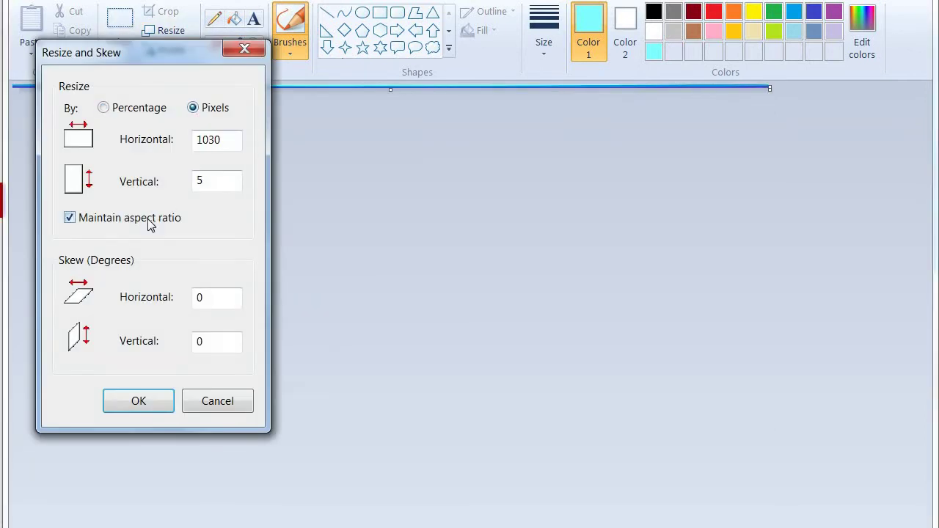
pyautogui.doubleClick(198, 188)
pyautogui.rightClick(199, 186)
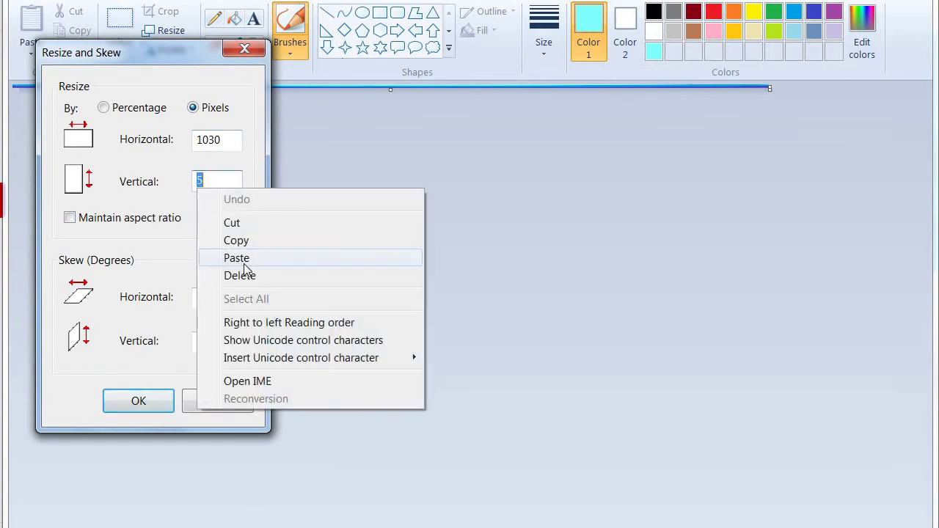
pyautogui.click(239, 258)
pyautogui.click(139, 401)
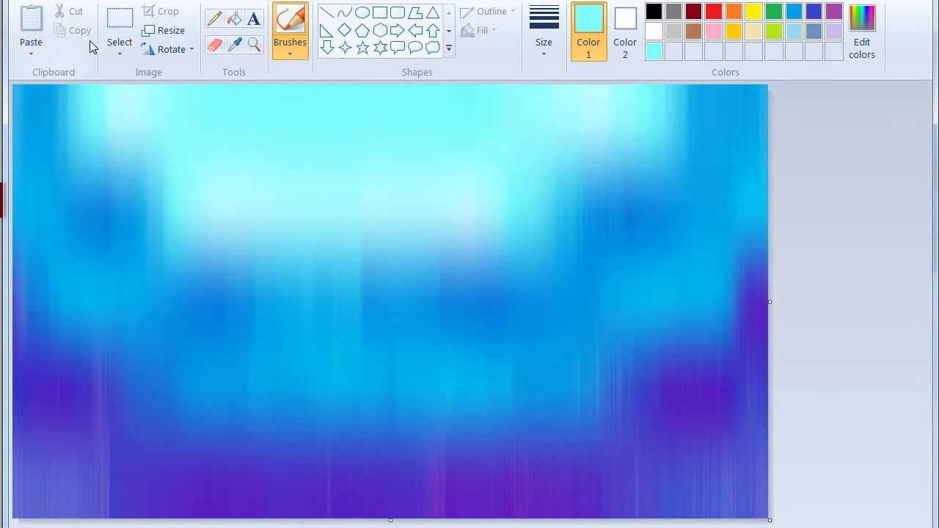
# - Copy the entire picture and squash the original vertically into roughly the upper three fifths of the canvas
pyautogui.click(114, 48)
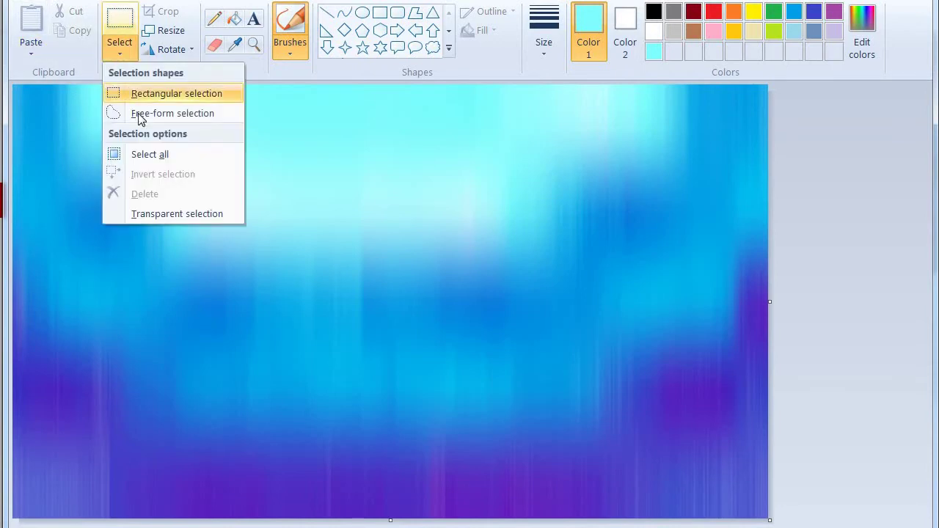
pyautogui.click(153, 155)
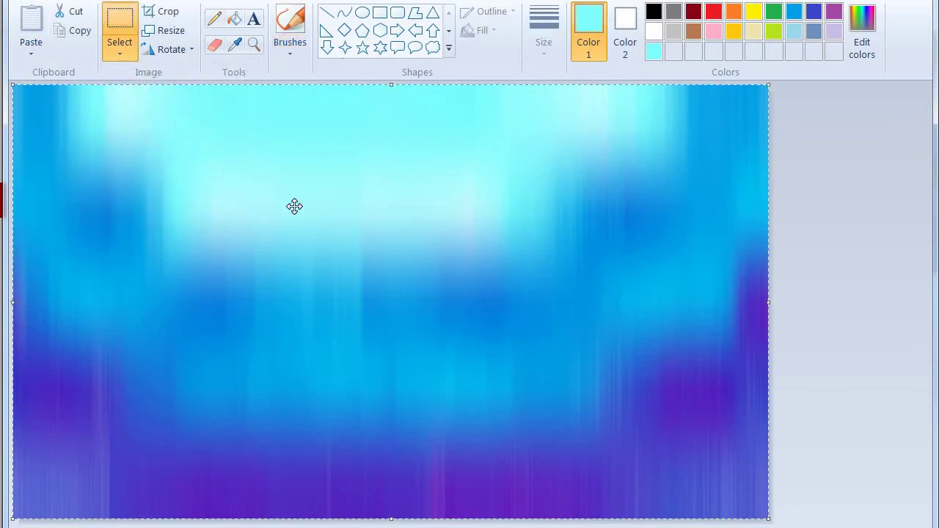
pyautogui.rightClick(295, 206)
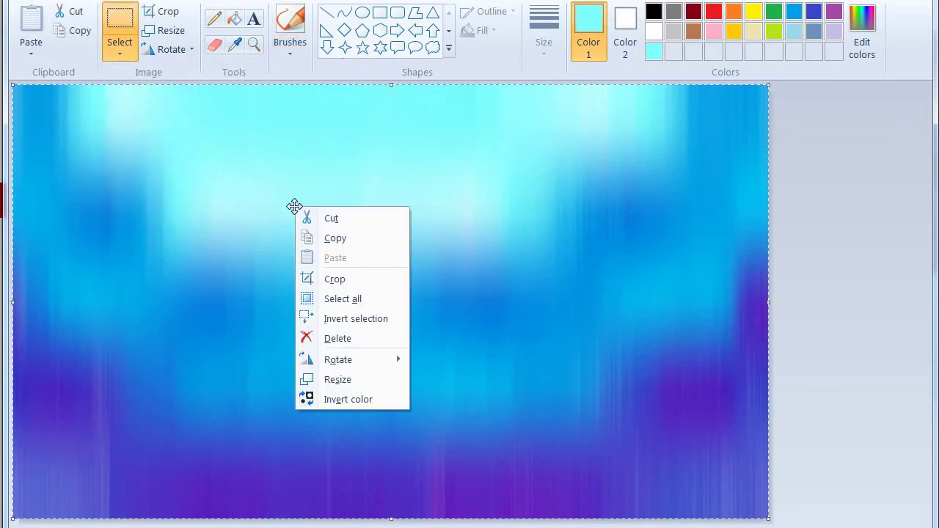
pyautogui.click(335, 239)
pyautogui.moveTo(395, 501); pyautogui.dragTo(443, 336)
pyautogui.click(359, 378)
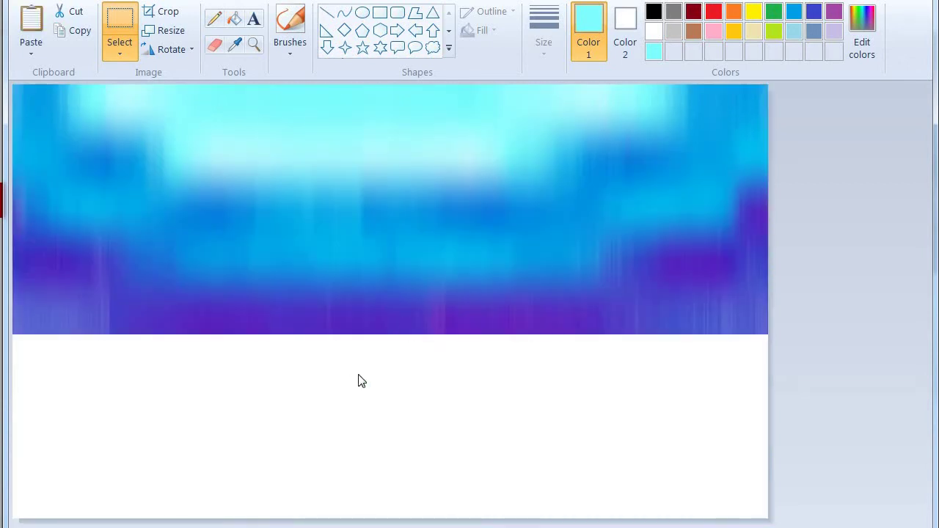
# - Paste the copied picture and flip it vertically
pyautogui.rightClick(359, 378)
pyautogui.click(382, 424)
pyautogui.rightClick(329, 232)
pyautogui.moveTo(371, 385)
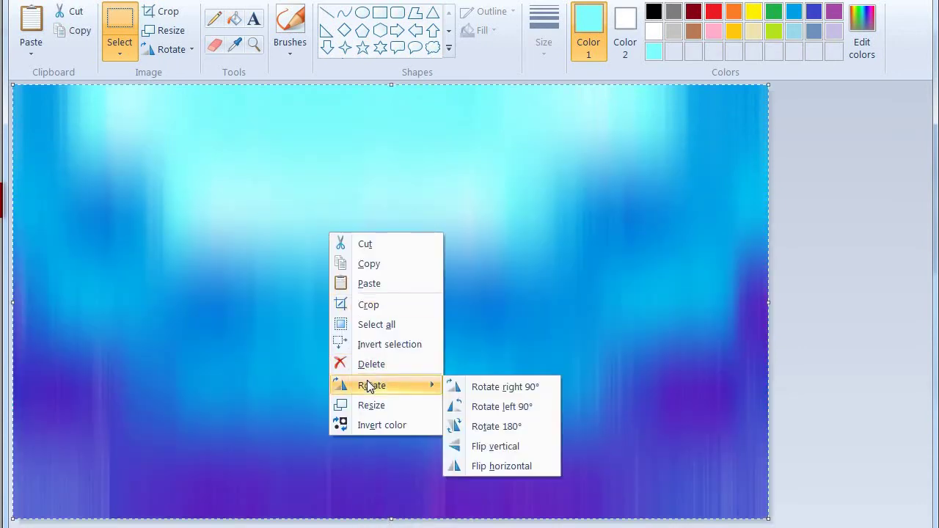
pyautogui.click(470, 446)
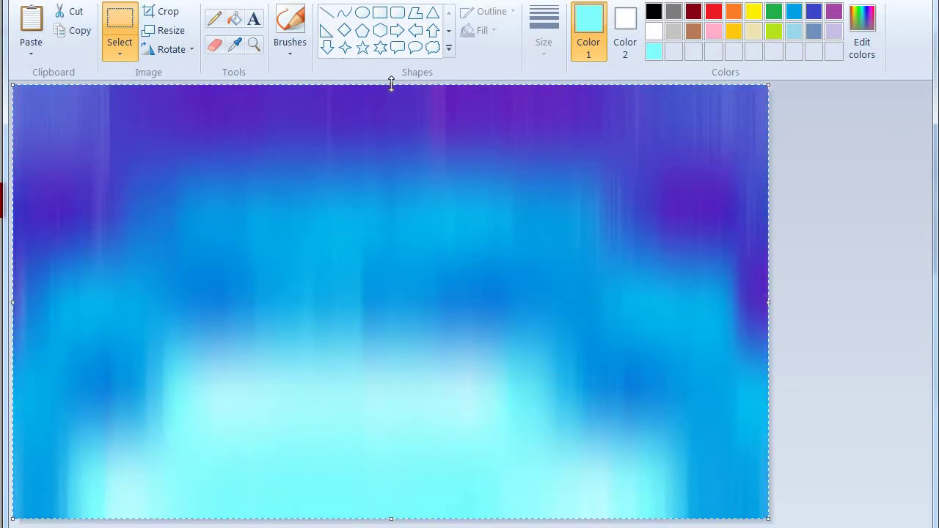
# - Undo the moved flipped copy, then paste the picture again and squash it vertically to fill the white area below the original
pyautogui.moveTo(391, 87); pyautogui.dragTo(380, 107)
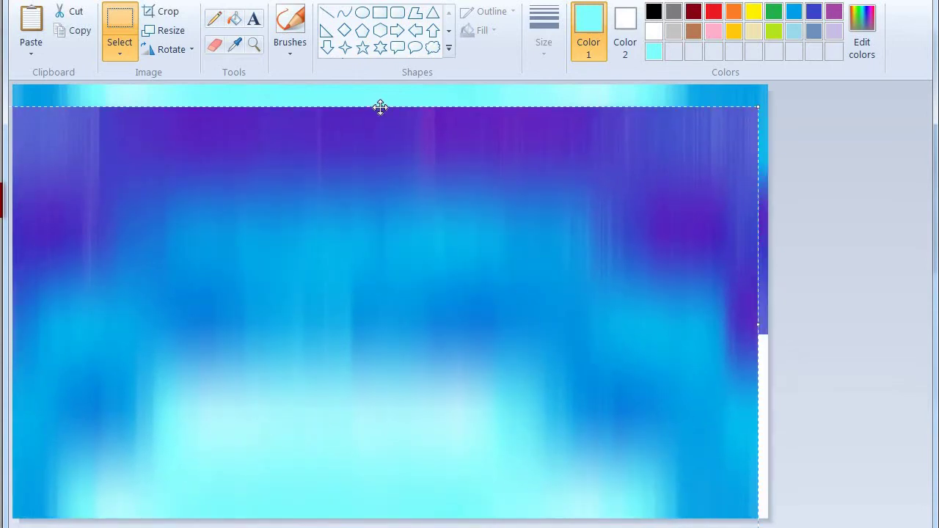
pyautogui.hotkey('ctrl', 'z')
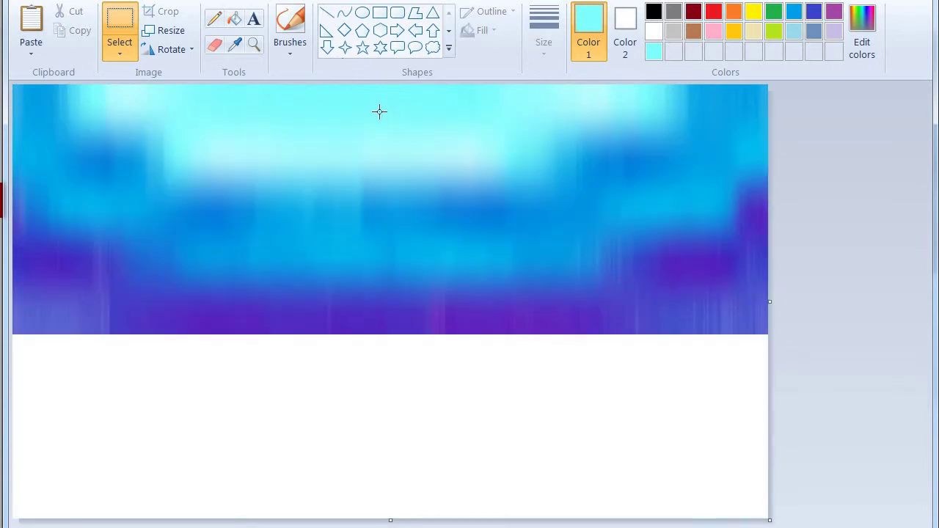
pyautogui.hotkey('ctrl', 'v')
pyautogui.moveTo(392, 82); pyautogui.dragTo(400, 357)
pyautogui.moveTo(391, 349); pyautogui.dragTo(390, 335)
# - Flip the pasted lower copy vertically and stretch its upper edge slightly to close the gap beneath the original
pyautogui.rightClick(387, 354)
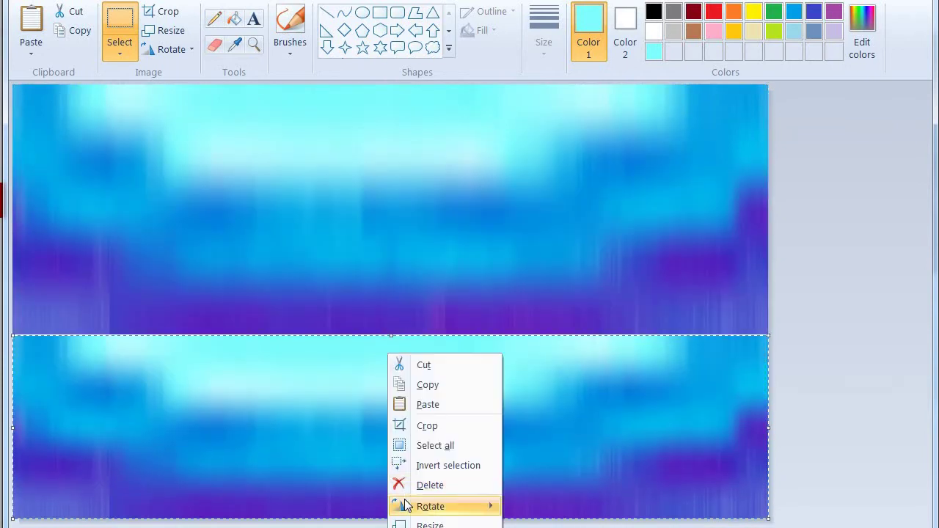
pyautogui.moveTo(431, 506)
pyautogui.click(558, 527)
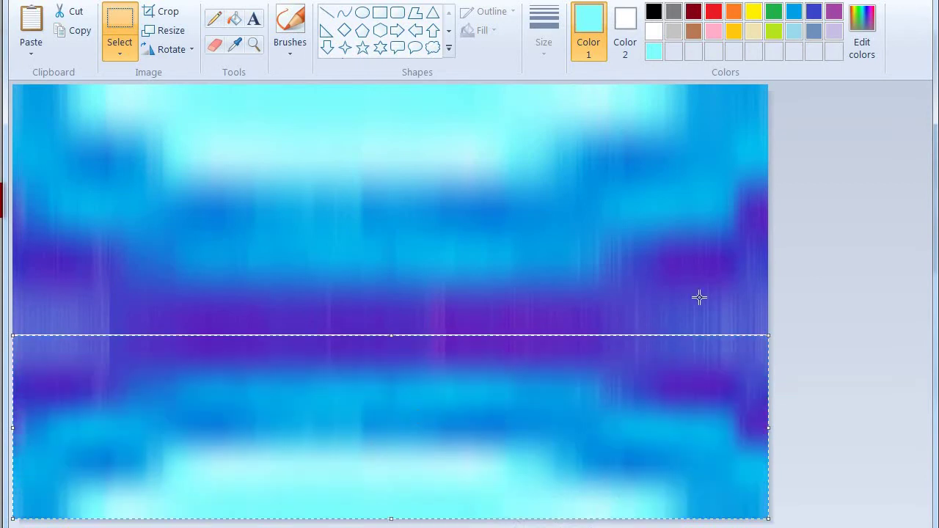
pyautogui.moveTo(390, 333); pyautogui.dragTo(390, 328)
# - Flip the lower copy vertically once more and deselect it
pyautogui.rightClick(379, 355)
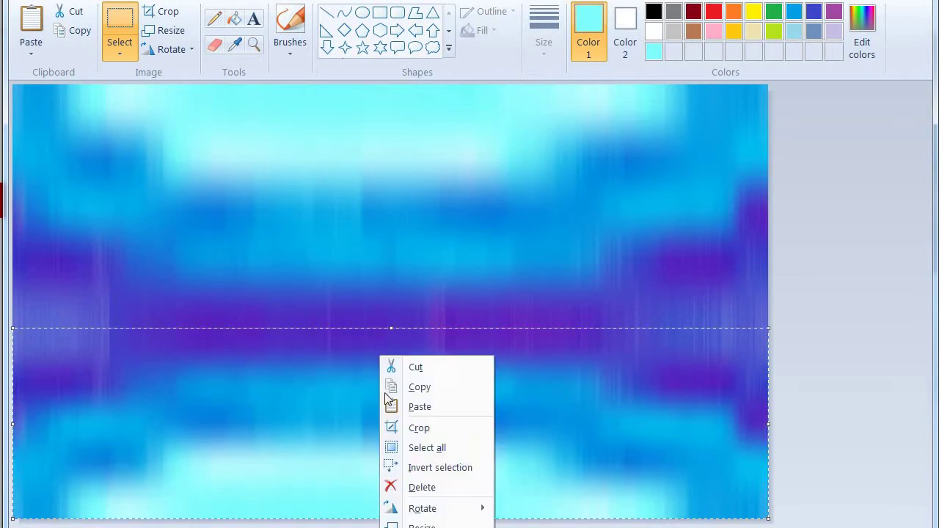
pyautogui.moveTo(442, 514)
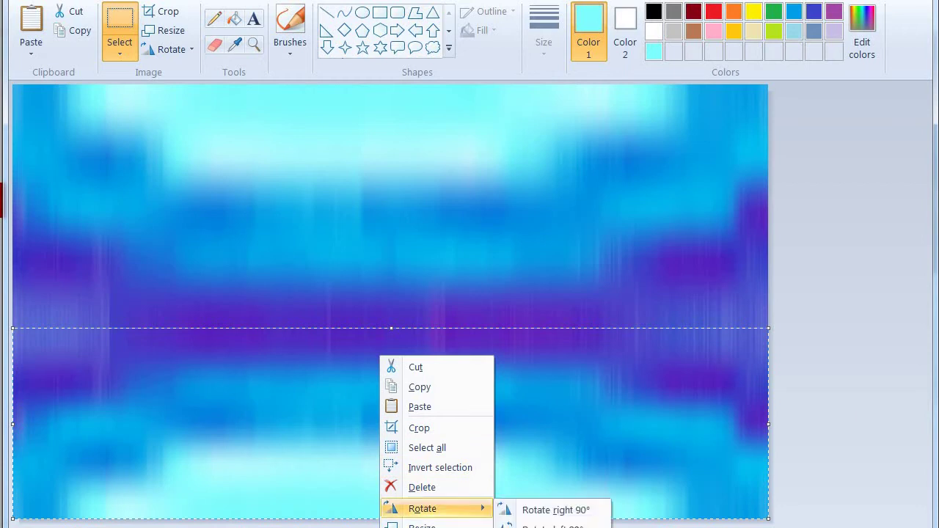
pyautogui.press('v')
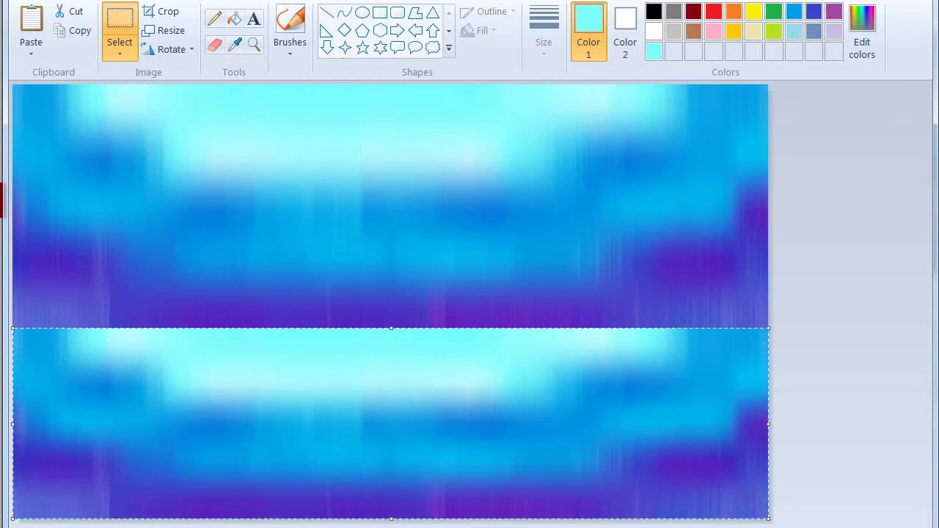
pyautogui.click(850, 395)
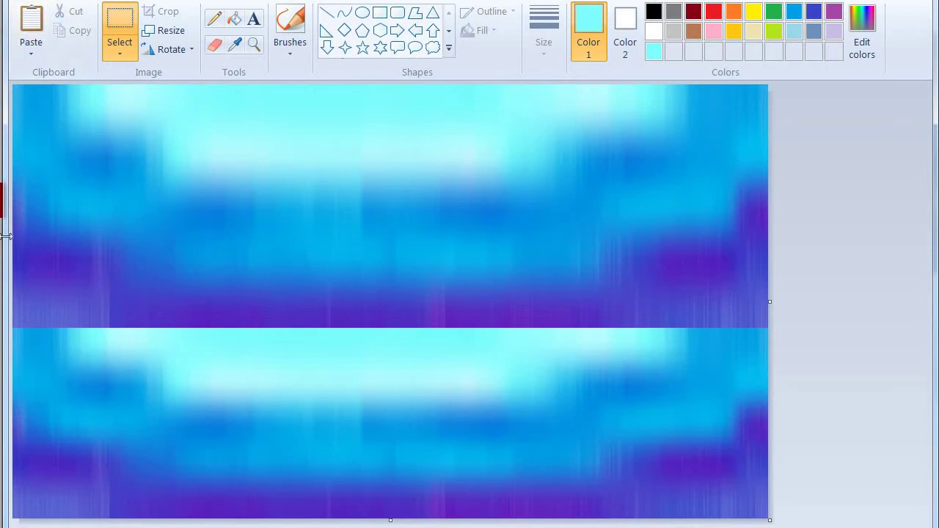
# - Outline a pointed shoreline at the lower left of the picture with the standard brush in black at the thickest size
pyautogui.click(291, 44)
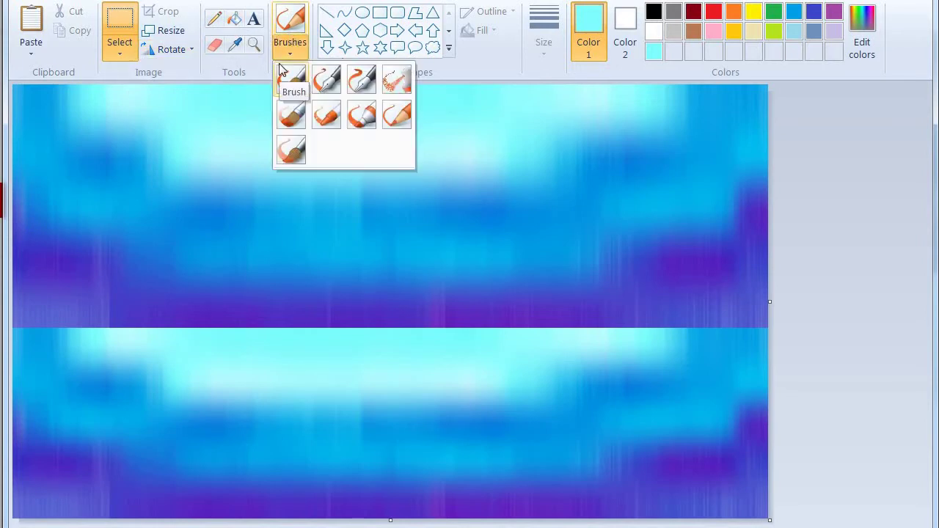
pyautogui.click(290, 79)
pyautogui.click(547, 53)
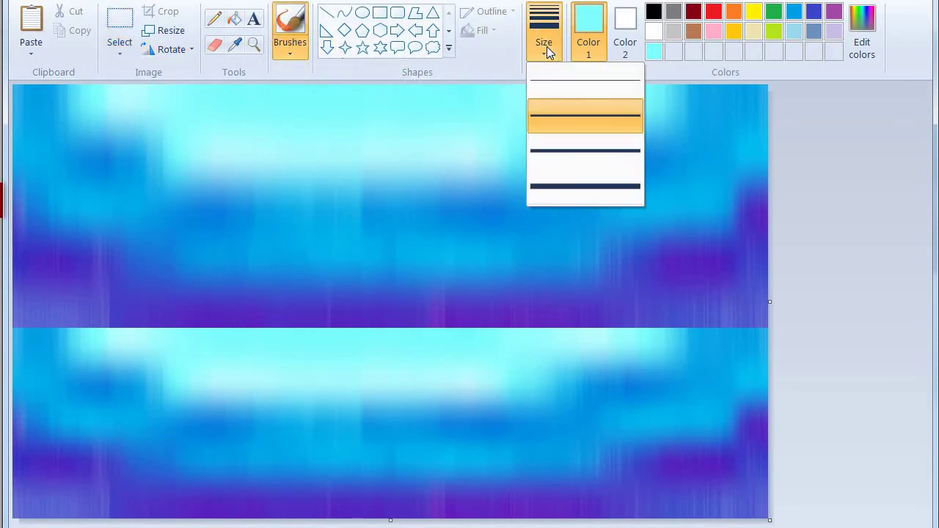
pyautogui.click(562, 193)
pyautogui.click(652, 12)
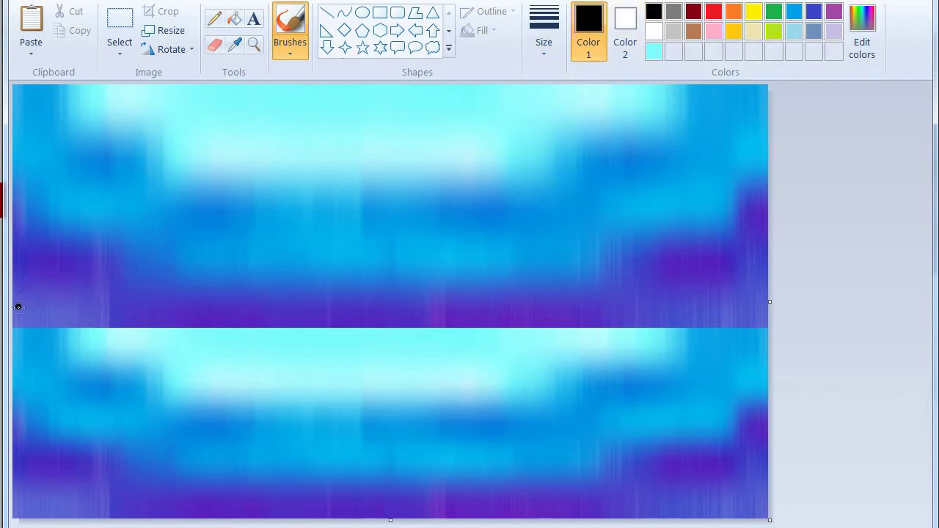
pyautogui.moveTo(15, 308); pyautogui.dragTo(474, 331)
pyautogui.moveTo(393, 331)
pyautogui.mouseDown()
pyautogui.moveTo(330, 345)
pyautogui.moveTo(325, 373)
pyautogui.moveTo(287, 388)
pyautogui.moveTo(263, 427)
pyautogui.moveTo(205, 473)
pyautogui.moveTo(117, 519)
pyautogui.mouseUp()
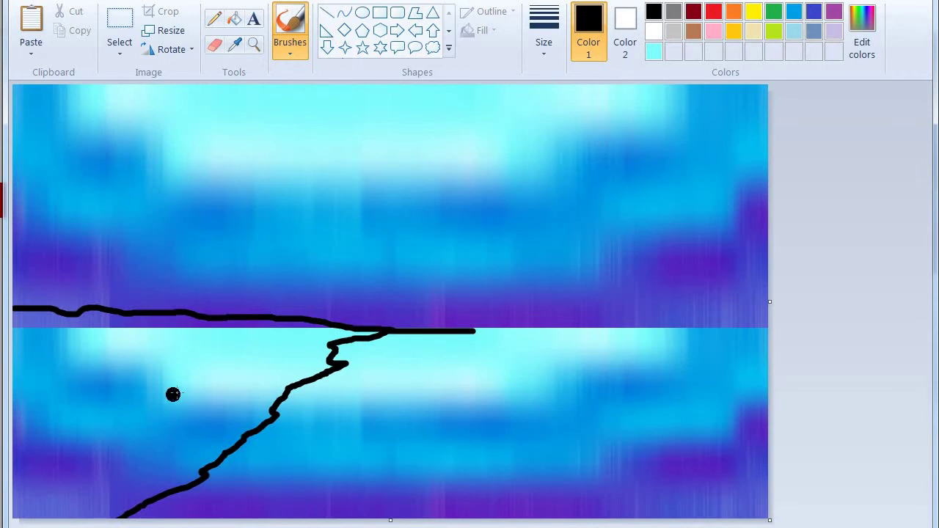
# - Paint the inside of the shoreline outline solid black
pyautogui.moveTo(273, 374)
pyautogui.mouseDown()
pyautogui.moveTo(315, 367)
pyautogui.moveTo(305, 370)
pyautogui.moveTo(320, 339)
pyautogui.moveTo(351, 334)
pyautogui.moveTo(314, 334)
pyautogui.mouseUp()
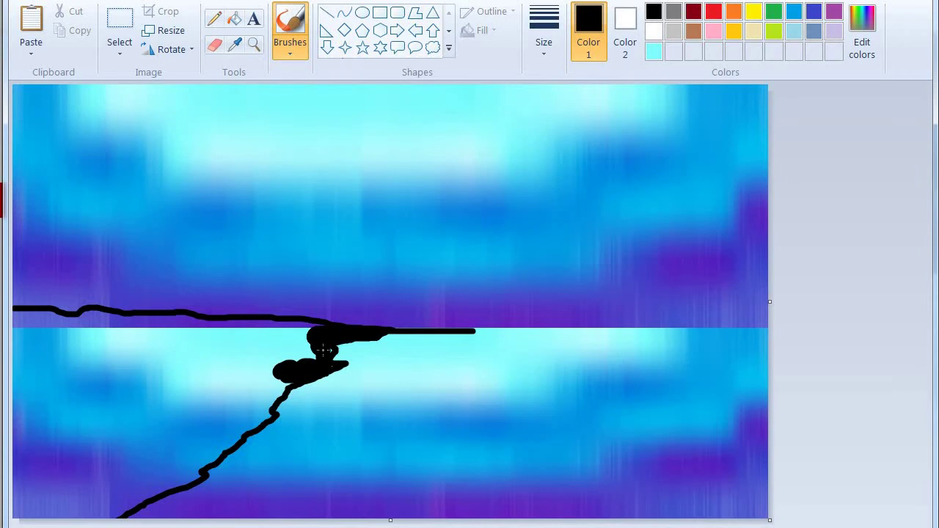
pyautogui.moveTo(323, 371)
pyautogui.mouseDown()
pyautogui.moveTo(273, 381)
pyautogui.moveTo(252, 424)
pyautogui.moveTo(263, 418)
pyautogui.moveTo(269, 389)
pyautogui.moveTo(285, 383)
pyautogui.moveTo(259, 401)
pyautogui.moveTo(239, 437)
pyautogui.moveTo(191, 465)
pyautogui.moveTo(193, 477)
pyautogui.moveTo(209, 458)
pyautogui.moveTo(109, 514)
pyautogui.moveTo(162, 516)
pyautogui.moveTo(55, 512)
pyautogui.moveTo(62, 518)
pyautogui.moveTo(82, 501)
pyautogui.moveTo(15, 499)
pyautogui.moveTo(75, 472)
pyautogui.moveTo(35, 443)
pyautogui.moveTo(78, 358)
pyautogui.moveTo(36, 354)
pyautogui.moveTo(16, 323)
pyautogui.moveTo(73, 331)
pyautogui.moveTo(15, 314)
pyautogui.moveTo(194, 317)
pyautogui.moveTo(231, 333)
pyautogui.moveTo(314, 329)
pyautogui.moveTo(228, 323)
pyautogui.moveTo(190, 335)
pyautogui.moveTo(208, 340)
pyautogui.moveTo(84, 336)
pyautogui.moveTo(107, 322)
pyautogui.moveTo(63, 332)
pyautogui.moveTo(161, 344)
pyautogui.moveTo(79, 347)
pyautogui.moveTo(124, 335)
pyautogui.moveTo(122, 366)
pyautogui.moveTo(90, 357)
pyautogui.moveTo(221, 342)
pyautogui.moveTo(297, 351)
pyautogui.moveTo(300, 340)
pyautogui.moveTo(281, 382)
pyautogui.moveTo(118, 385)
pyautogui.moveTo(220, 404)
pyautogui.moveTo(277, 400)
pyautogui.moveTo(220, 411)
pyautogui.moveTo(271, 425)
pyautogui.moveTo(179, 459)
pyautogui.moveTo(190, 413)
pyautogui.moveTo(142, 353)
pyautogui.mouseUp()
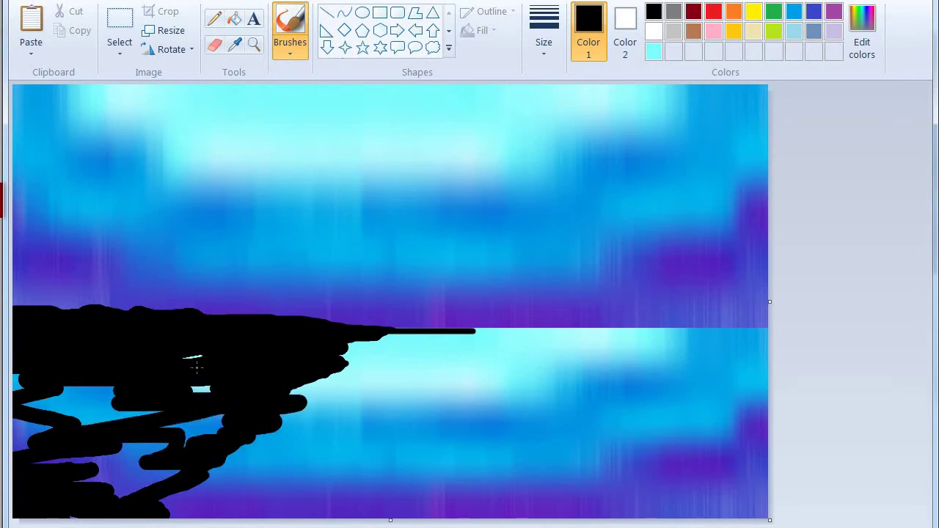
pyautogui.moveTo(185, 391)
pyautogui.mouseDown()
pyautogui.moveTo(165, 412)
pyautogui.moveTo(92, 389)
pyautogui.moveTo(3, 395)
pyautogui.moveTo(6, 355)
pyautogui.moveTo(22, 411)
pyautogui.moveTo(105, 380)
pyautogui.mouseUp()
pyautogui.moveTo(184, 394)
pyautogui.mouseDown()
pyautogui.moveTo(207, 416)
pyautogui.moveTo(152, 439)
pyautogui.moveTo(189, 435)
pyautogui.mouseUp()
pyautogui.moveTo(107, 444)
pyautogui.mouseDown()
pyautogui.moveTo(135, 435)
pyautogui.moveTo(85, 422)
pyautogui.moveTo(146, 419)
pyautogui.moveTo(105, 422)
pyautogui.moveTo(17, 453)
pyautogui.moveTo(14, 428)
pyautogui.moveTo(46, 457)
pyautogui.moveTo(113, 472)
pyautogui.moveTo(144, 450)
pyautogui.moveTo(135, 477)
pyautogui.moveTo(95, 489)
pyautogui.moveTo(105, 504)
pyautogui.moveTo(182, 463)
pyautogui.mouseUp()
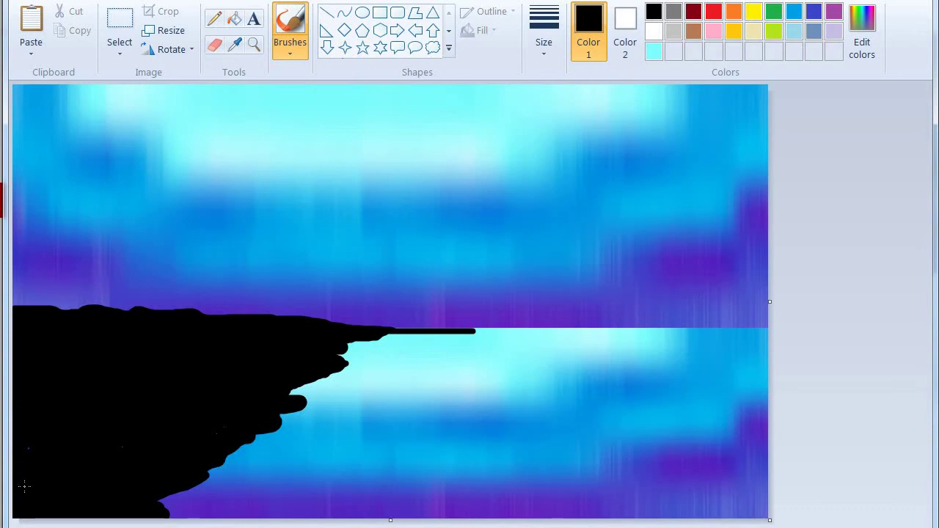
# - Outline a gold sand area inside the black land with the thickest brush, along its upper edge and diagonally down to the lower-left corner
pyautogui.click(729, 33)
pyautogui.click(536, 31)
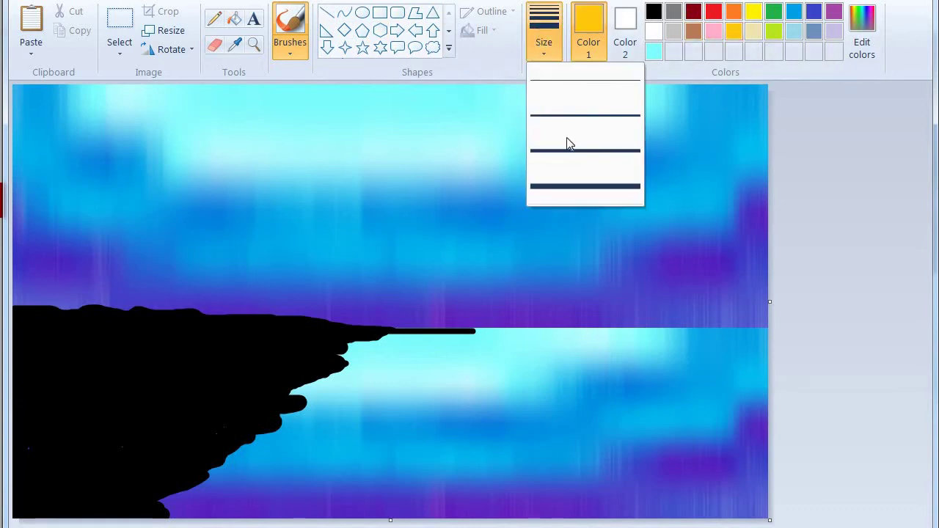
pyautogui.click(576, 189)
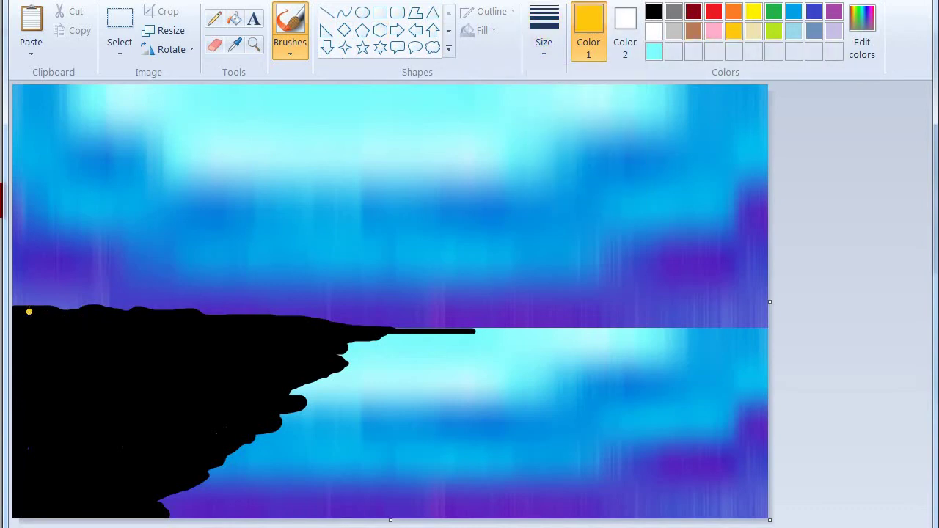
pyautogui.moveTo(29, 312)
pyautogui.mouseDown()
pyautogui.moveTo(65, 309)
pyautogui.moveTo(21, 310)
pyautogui.moveTo(199, 318)
pyautogui.moveTo(179, 310)
pyautogui.moveTo(193, 312)
pyautogui.moveTo(132, 309)
pyautogui.moveTo(339, 328)
pyautogui.moveTo(297, 326)
pyautogui.moveTo(317, 332)
pyautogui.moveTo(245, 350)
pyautogui.moveTo(239, 357)
pyautogui.moveTo(264, 358)
pyautogui.moveTo(222, 364)
pyautogui.moveTo(212, 380)
pyautogui.moveTo(218, 387)
pyautogui.moveTo(144, 411)
pyautogui.moveTo(160, 422)
pyautogui.moveTo(149, 436)
pyautogui.moveTo(165, 436)
pyautogui.moveTo(154, 446)
pyautogui.moveTo(13, 502)
pyautogui.mouseUp()
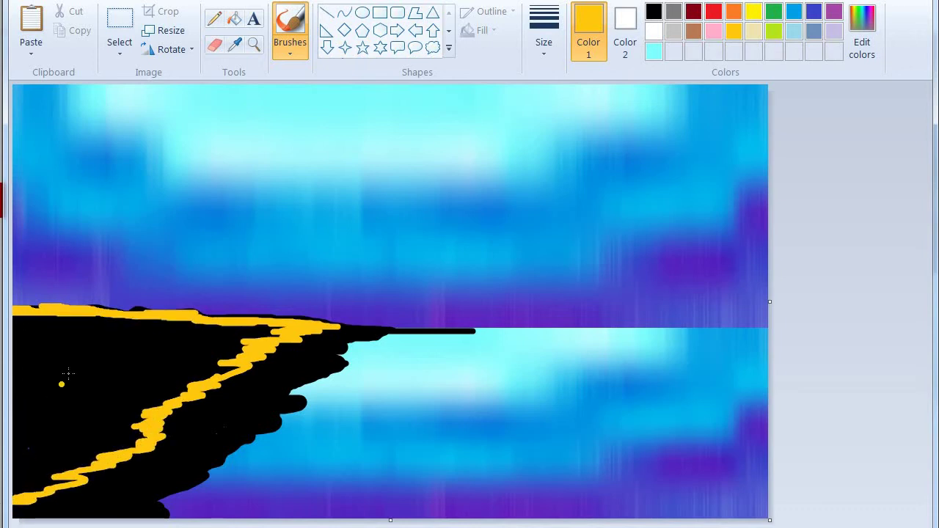
# - Fill the gold outline with gold brush strokes, covering the remaining black gaps and widening its ragged lower edge
pyautogui.moveTo(68, 376)
pyautogui.mouseDown()
pyautogui.moveTo(174, 396)
pyautogui.moveTo(236, 365)
pyautogui.mouseUp()
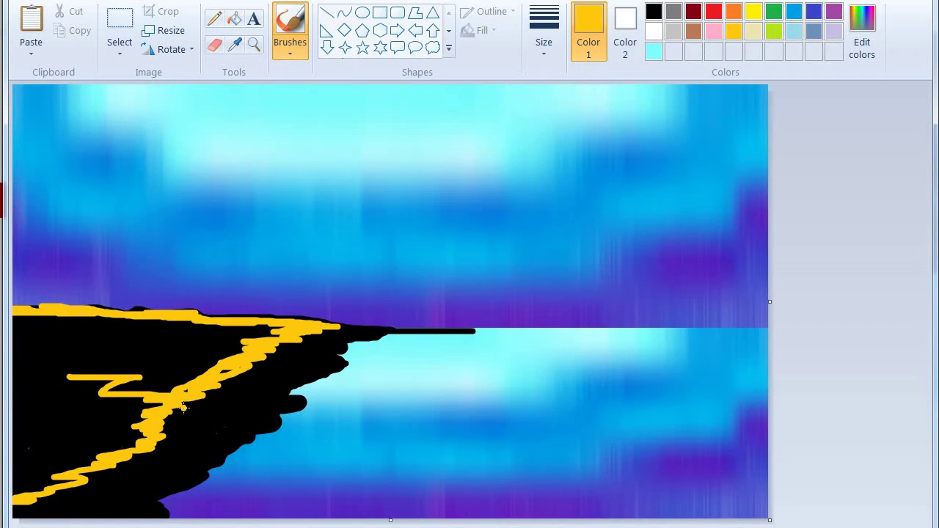
pyautogui.moveTo(187, 363); pyautogui.dragTo(176, 389)
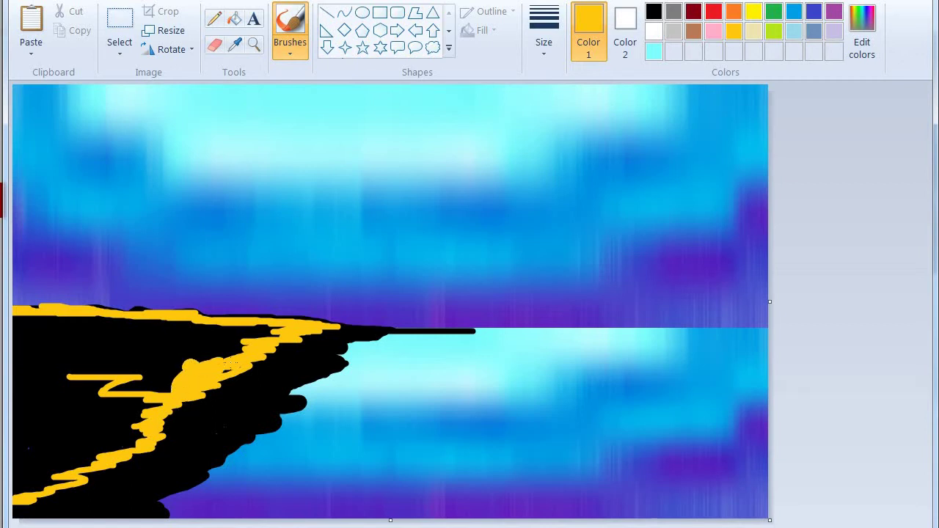
pyautogui.moveTo(229, 365)
pyautogui.mouseDown()
pyautogui.moveTo(277, 339)
pyautogui.moveTo(279, 324)
pyautogui.moveTo(184, 332)
pyautogui.moveTo(45, 318)
pyautogui.moveTo(180, 321)
pyautogui.moveTo(71, 319)
pyautogui.moveTo(88, 345)
pyautogui.moveTo(112, 346)
pyautogui.moveTo(44, 348)
pyautogui.moveTo(49, 337)
pyautogui.moveTo(114, 350)
pyautogui.moveTo(245, 339)
pyautogui.moveTo(158, 364)
pyautogui.moveTo(14, 363)
pyautogui.moveTo(129, 372)
pyautogui.moveTo(62, 379)
pyautogui.moveTo(134, 383)
pyautogui.moveTo(7, 395)
pyautogui.moveTo(66, 408)
pyautogui.moveTo(40, 406)
pyautogui.moveTo(63, 414)
pyautogui.moveTo(13, 434)
pyautogui.moveTo(11, 425)
pyautogui.moveTo(51, 421)
pyautogui.moveTo(33, 432)
pyautogui.moveTo(90, 422)
pyautogui.moveTo(184, 366)
pyautogui.moveTo(152, 372)
pyautogui.moveTo(98, 416)
pyautogui.moveTo(138, 429)
pyautogui.moveTo(126, 438)
pyautogui.moveTo(83, 449)
pyautogui.moveTo(125, 430)
pyautogui.moveTo(82, 429)
pyautogui.moveTo(78, 438)
pyautogui.moveTo(37, 451)
pyautogui.moveTo(53, 465)
pyautogui.moveTo(31, 484)
pyautogui.mouseUp()
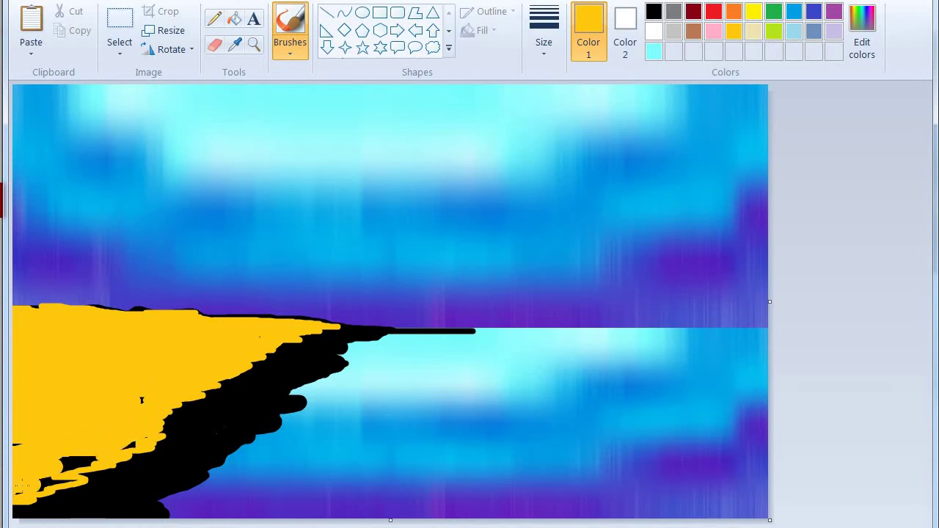
pyautogui.moveTo(81, 449); pyautogui.dragTo(135, 444)
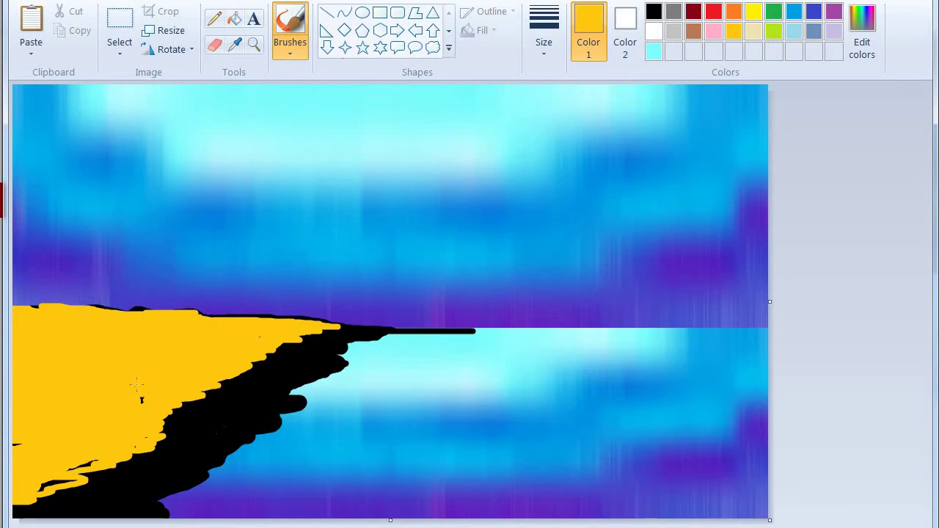
pyautogui.moveTo(78, 464); pyautogui.dragTo(92, 477)
pyautogui.moveTo(22, 493)
pyautogui.mouseDown()
pyautogui.moveTo(46, 502)
pyautogui.moveTo(10, 508)
pyautogui.mouseUp()
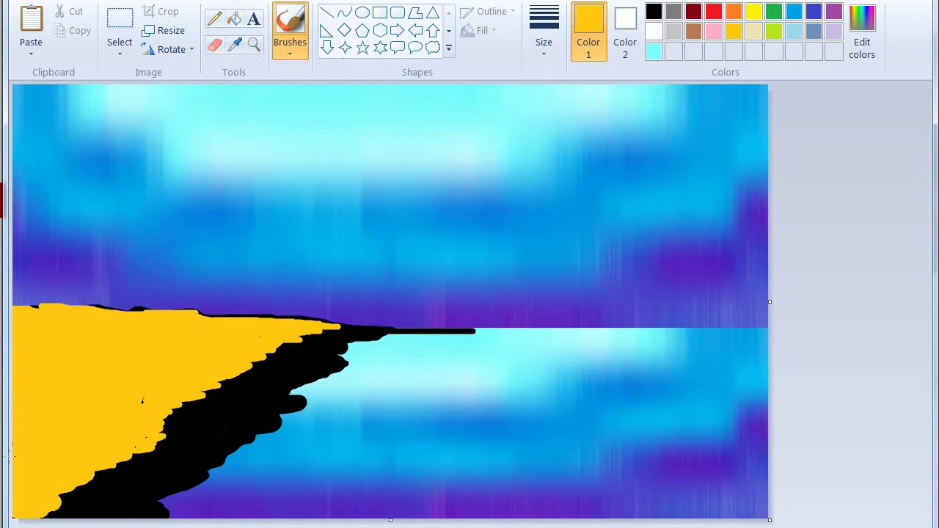
pyautogui.moveTo(142, 401)
pyautogui.mouseDown()
pyautogui.moveTo(212, 416)
pyautogui.moveTo(209, 401)
pyautogui.moveTo(250, 378)
pyautogui.mouseUp()
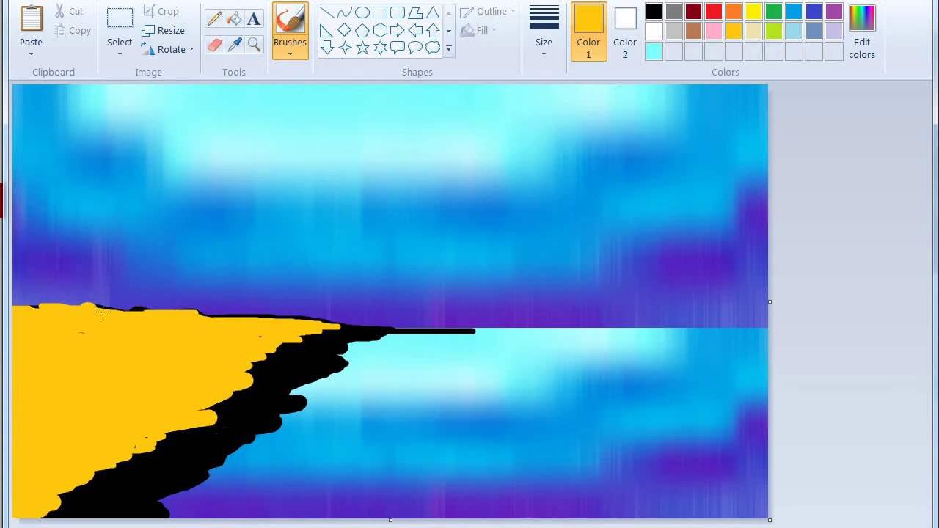
# - Extend the gold over the land's black upper edge and out past its pointed tip, using the thickest brush size
pyautogui.moveTo(98, 313); pyautogui.dragTo(282, 316)
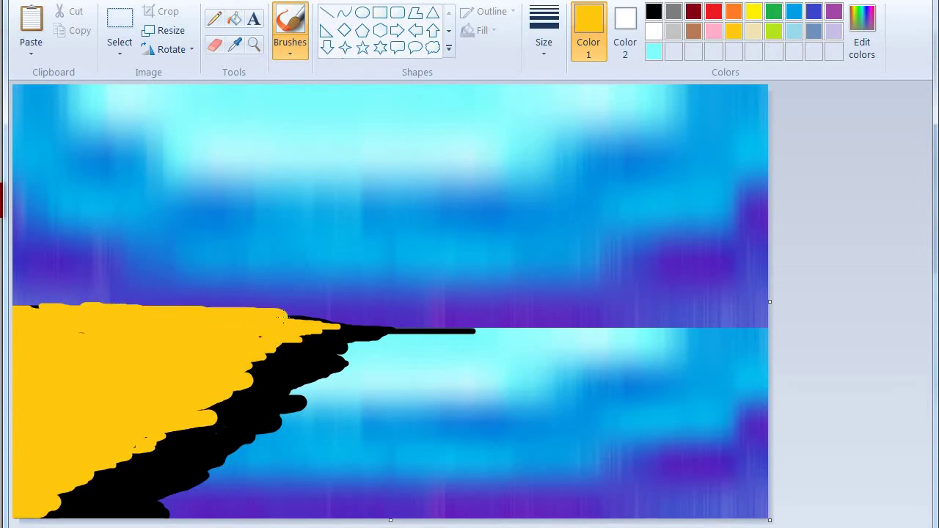
pyautogui.click(544, 37)
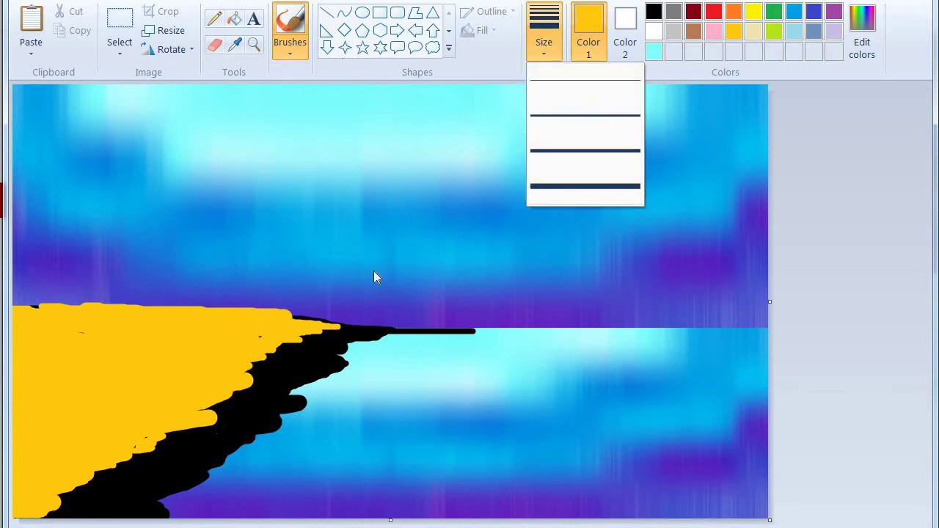
pyautogui.click(540, 193)
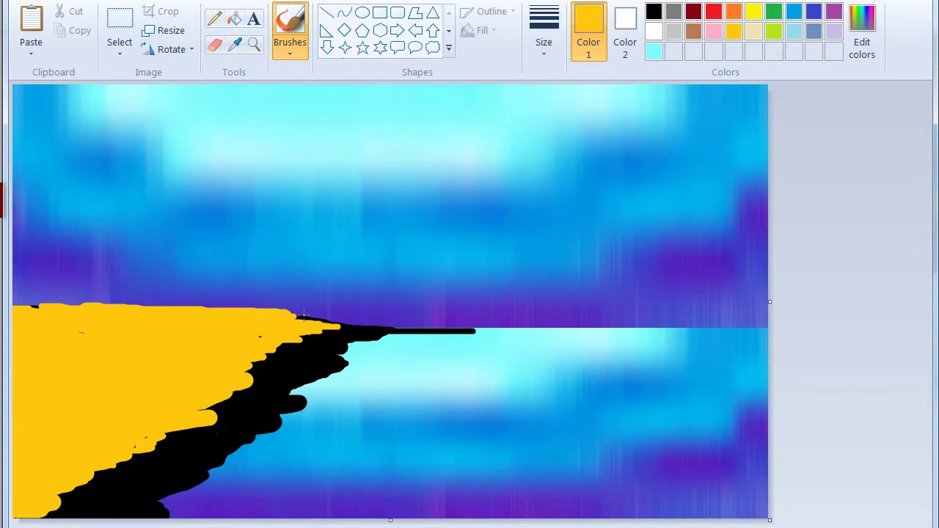
pyautogui.moveTo(303, 315)
pyautogui.mouseDown()
pyautogui.moveTo(294, 313)
pyautogui.moveTo(367, 325)
pyautogui.mouseUp()
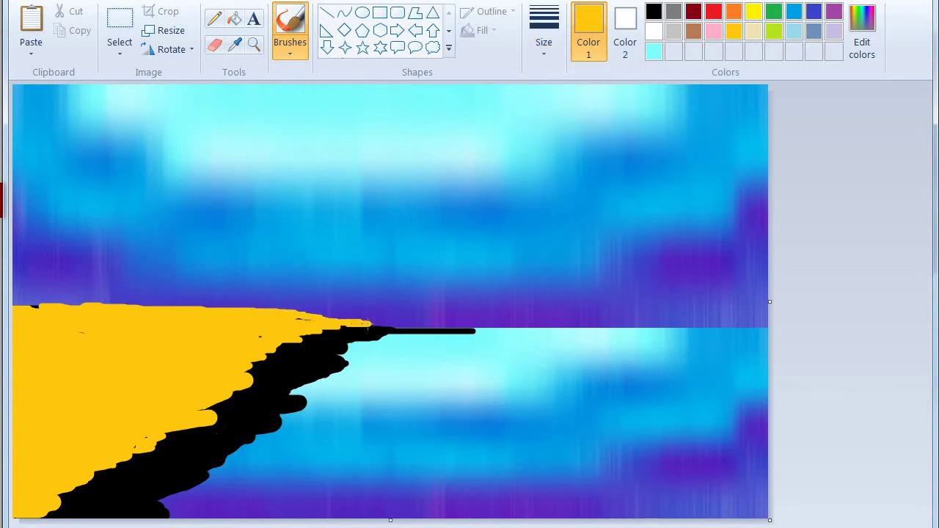
pyautogui.moveTo(298, 315)
pyautogui.mouseDown()
pyautogui.moveTo(327, 311)
pyautogui.moveTo(367, 327)
pyautogui.moveTo(367, 315)
pyautogui.moveTo(340, 319)
pyautogui.mouseUp()
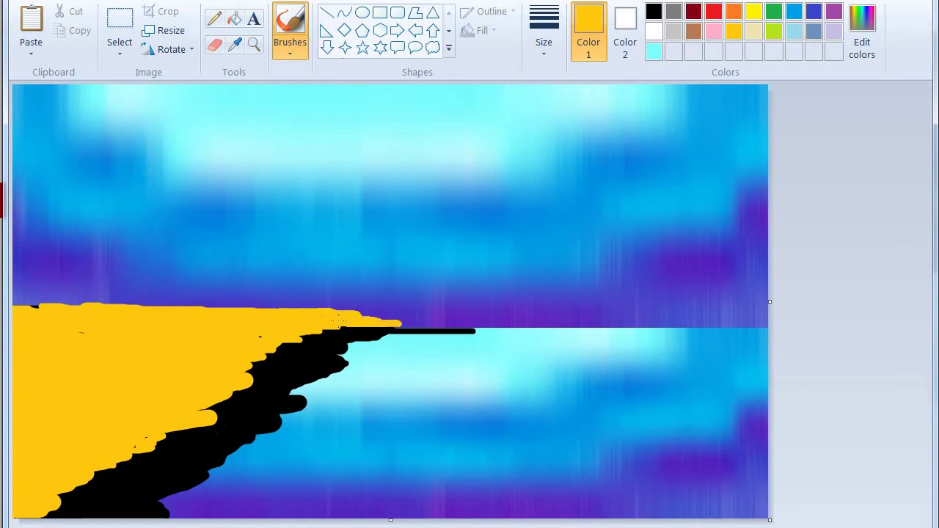
pyautogui.moveTo(403, 323); pyautogui.dragTo(463, 324)
pyautogui.moveTo(493, 329); pyautogui.dragTo(490, 327)
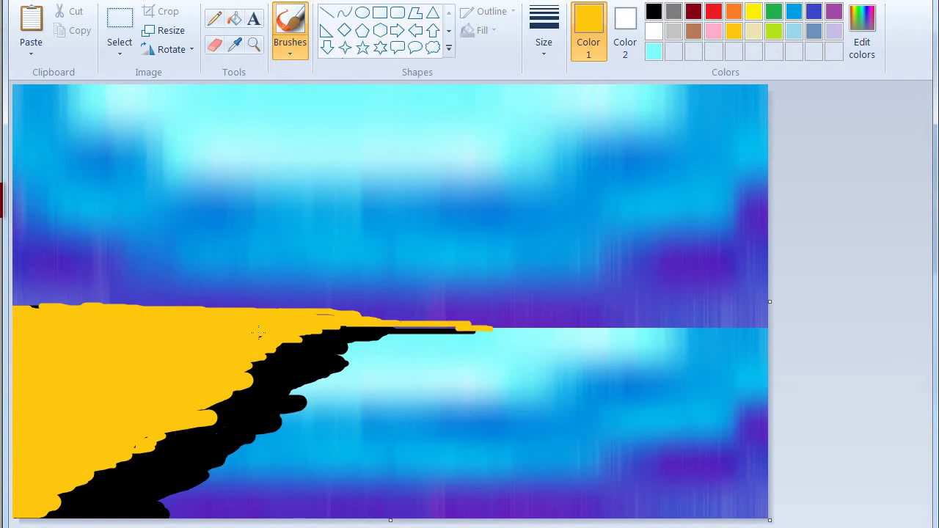
# - Draw a black leaning tree trunk from the gold sand that forks into an upward branch and a long sideways branch
pyautogui.click(286, 53)
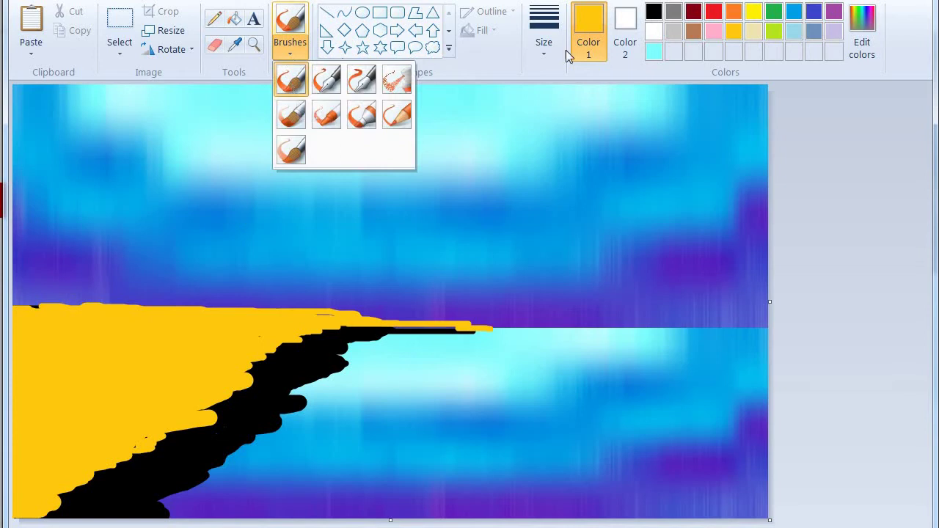
pyautogui.click(646, 35)
pyautogui.click(653, 11)
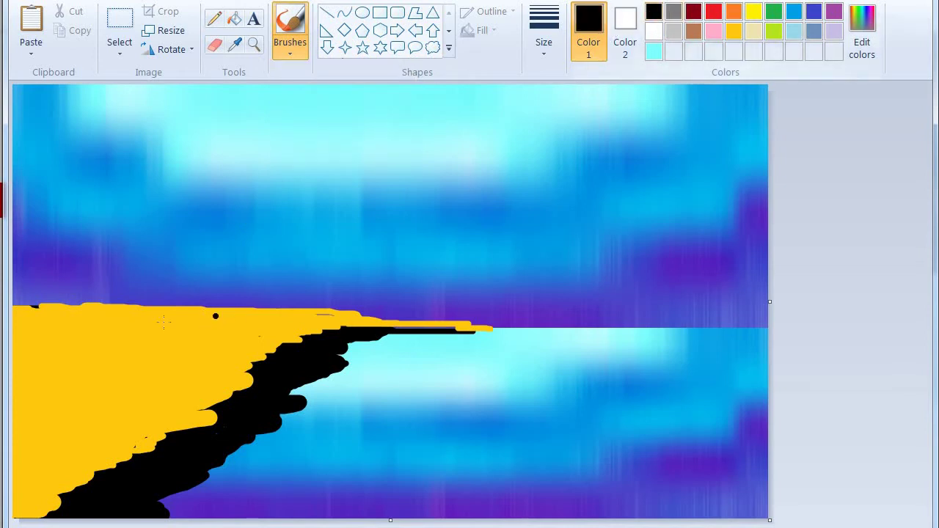
pyautogui.moveTo(79, 355)
pyautogui.mouseDown()
pyautogui.moveTo(218, 282)
pyautogui.moveTo(285, 192)
pyautogui.mouseUp()
pyautogui.moveTo(116, 353)
pyautogui.mouseDown()
pyautogui.moveTo(56, 372)
pyautogui.moveTo(134, 330)
pyautogui.moveTo(112, 351)
pyautogui.moveTo(195, 296)
pyautogui.moveTo(259, 277)
pyautogui.moveTo(428, 257)
pyautogui.moveTo(346, 260)
pyautogui.mouseUp()
pyautogui.click(266, 282)
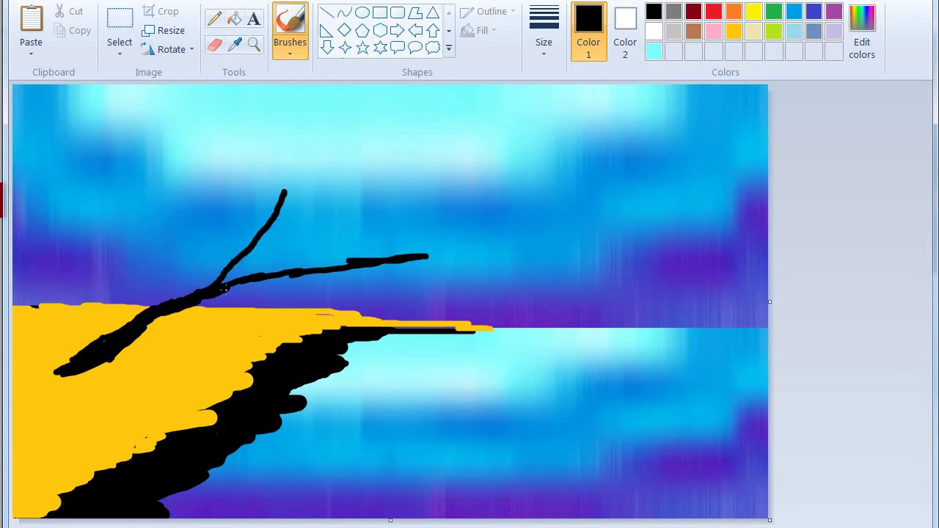
# - Thicken the tree's trunk and long branch, lengthen that branch, and paint rough roots at the trunk's base in black
pyautogui.moveTo(225, 290); pyautogui.dragTo(258, 281)
pyautogui.moveTo(321, 268); pyautogui.dragTo(482, 247)
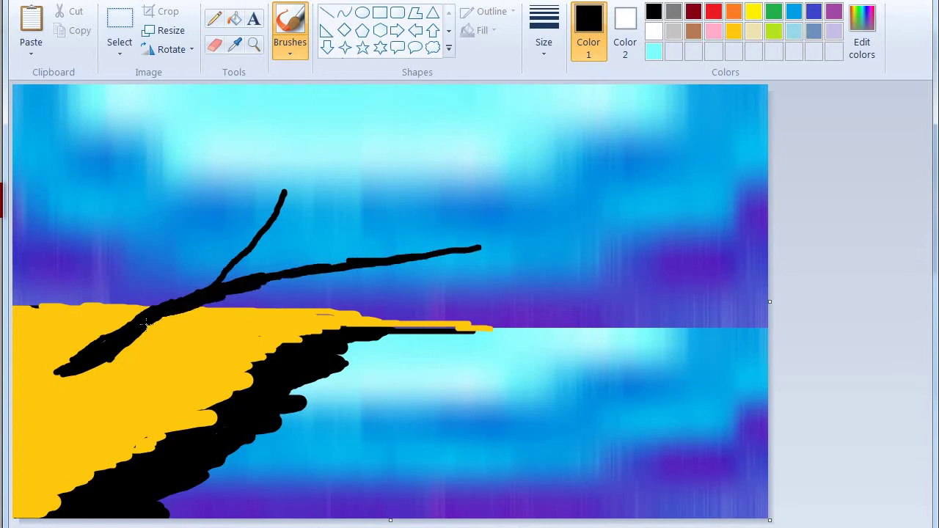
pyautogui.moveTo(147, 326)
pyautogui.mouseDown()
pyautogui.moveTo(176, 311)
pyautogui.moveTo(104, 357)
pyautogui.moveTo(96, 380)
pyautogui.moveTo(36, 375)
pyautogui.moveTo(59, 372)
pyautogui.moveTo(51, 383)
pyautogui.moveTo(59, 391)
pyautogui.moveTo(87, 378)
pyautogui.mouseUp()
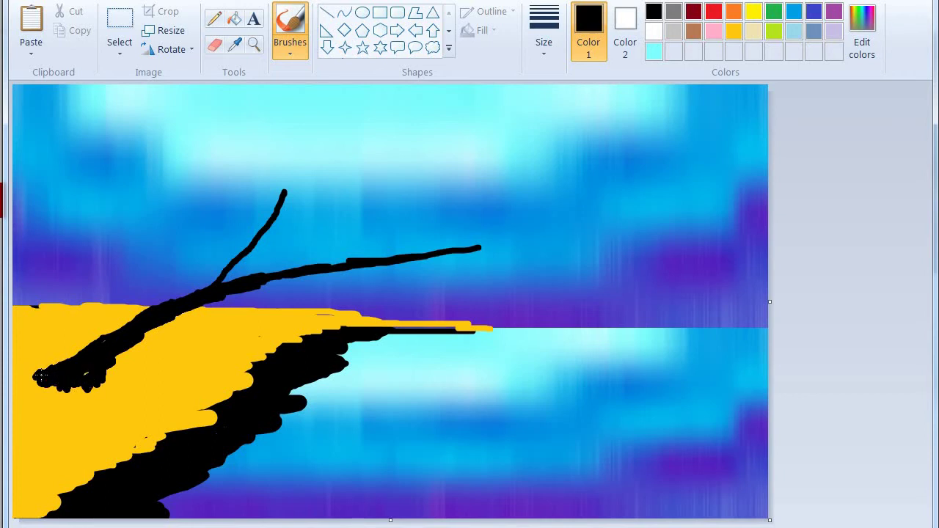
pyautogui.moveTo(105, 340); pyautogui.dragTo(91, 361)
pyautogui.moveTo(313, 102); pyautogui.dragTo(285, 194)
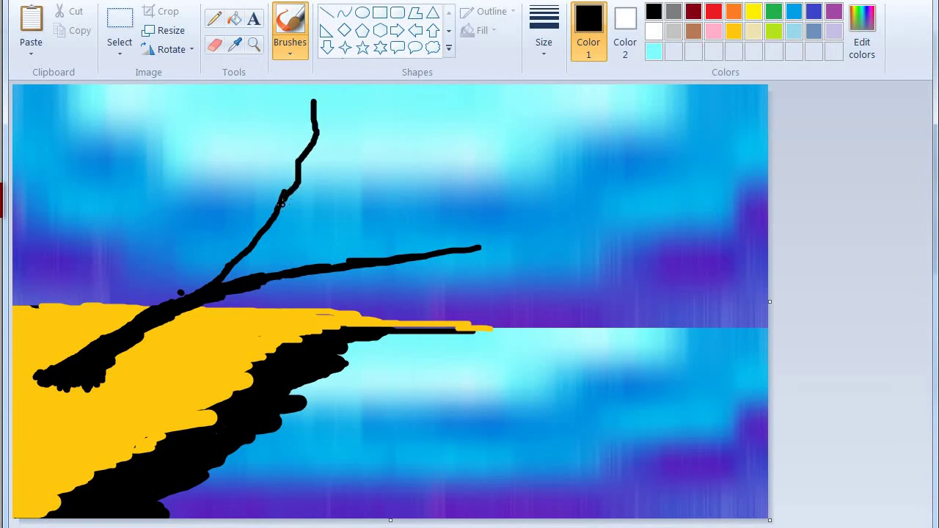
pyautogui.hotkey('ctrl', 'z')
# - Paint a long gray branch from the upward branch's tip diagonally toward the sky's upper edge, using the second-thickest brush size
pyautogui.click(546, 44)
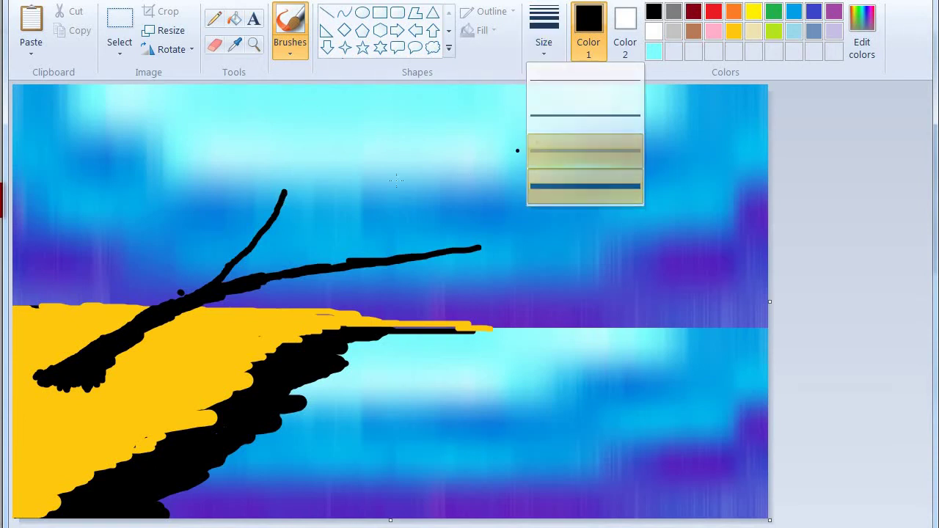
pyautogui.click(585, 151)
pyautogui.click(674, 11)
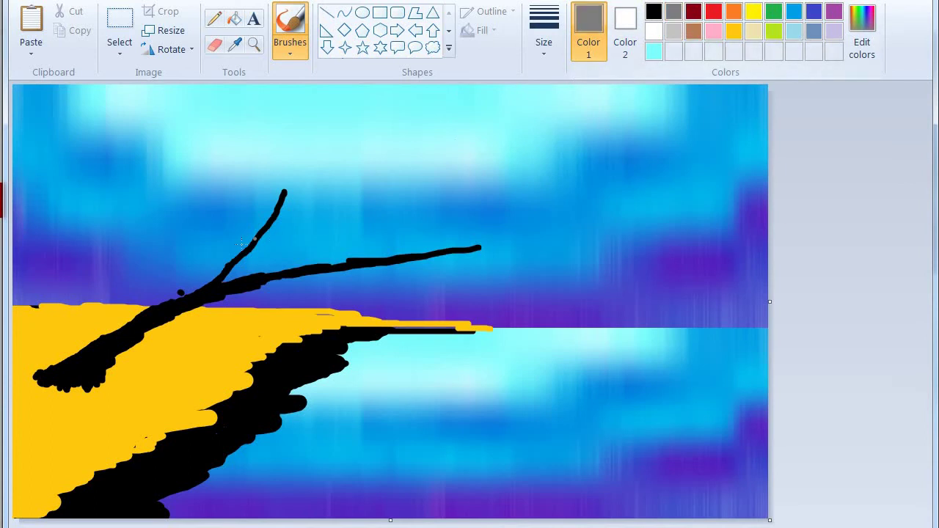
pyautogui.moveTo(277, 220)
pyautogui.mouseDown()
pyautogui.moveTo(420, 119)
pyautogui.moveTo(457, 108)
pyautogui.moveTo(433, 108)
pyautogui.moveTo(293, 197)
pyautogui.mouseUp()
pyautogui.hotkey('ctrl', 'z')
pyautogui.click(443, 120)
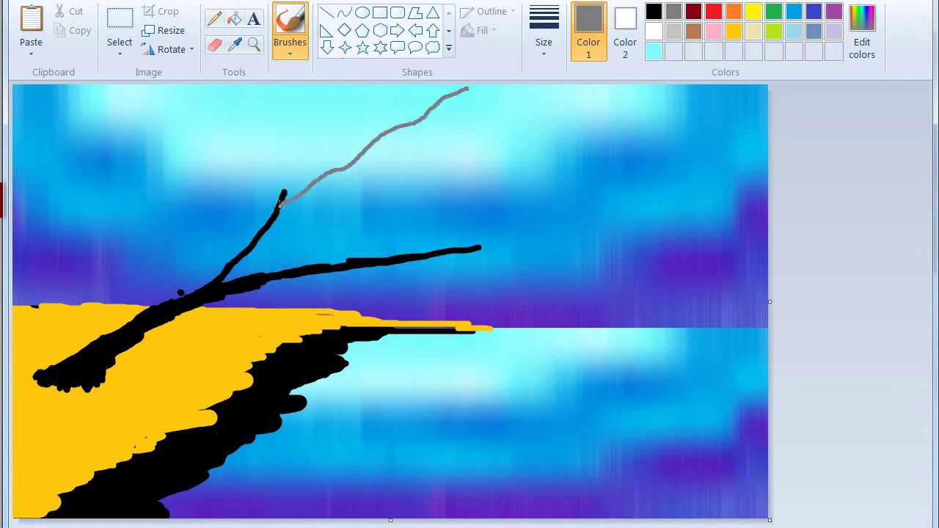
# - Add gray side twigs to the long gray branch, the tree's upward branch and its long sideways branch
pyautogui.moveTo(403, 104); pyautogui.dragTo(386, 130)
pyautogui.moveTo(338, 110); pyautogui.dragTo(324, 171)
pyautogui.moveTo(496, 129); pyautogui.dragTo(373, 154)
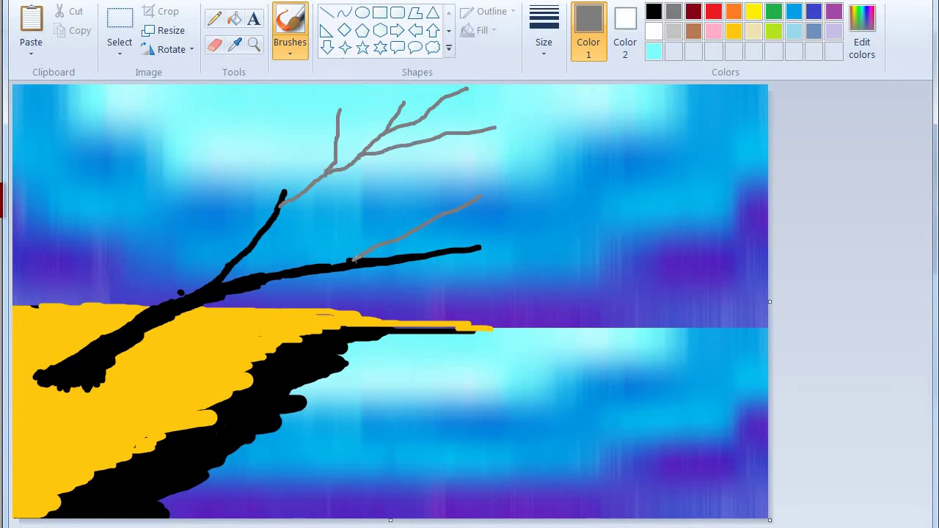
pyautogui.moveTo(360, 201); pyautogui.dragTo(318, 209)
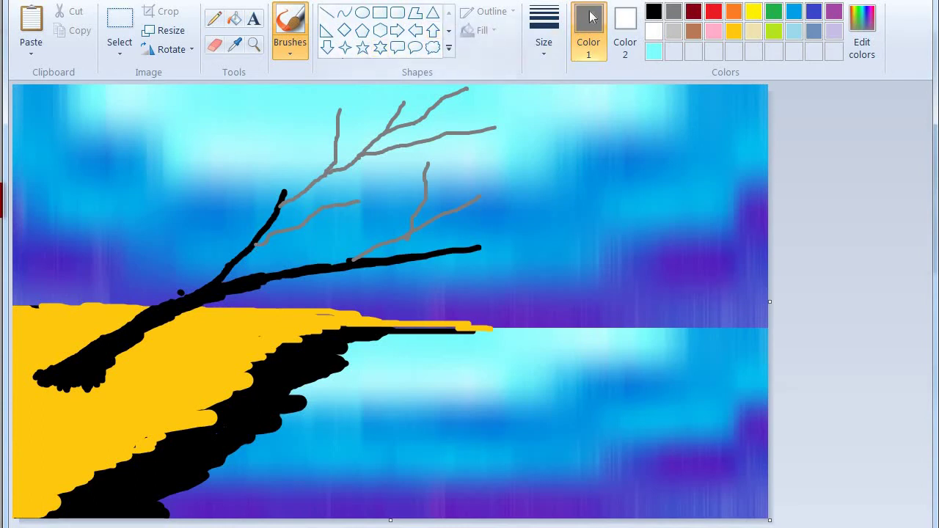
# - Paint a thin black branch rising from the upward branch, with crooked twigs spreading toward the picture's left edge
pyautogui.click(654, 11)
pyautogui.click(312, 124)
pyautogui.hotkey('ctrl', 'z')
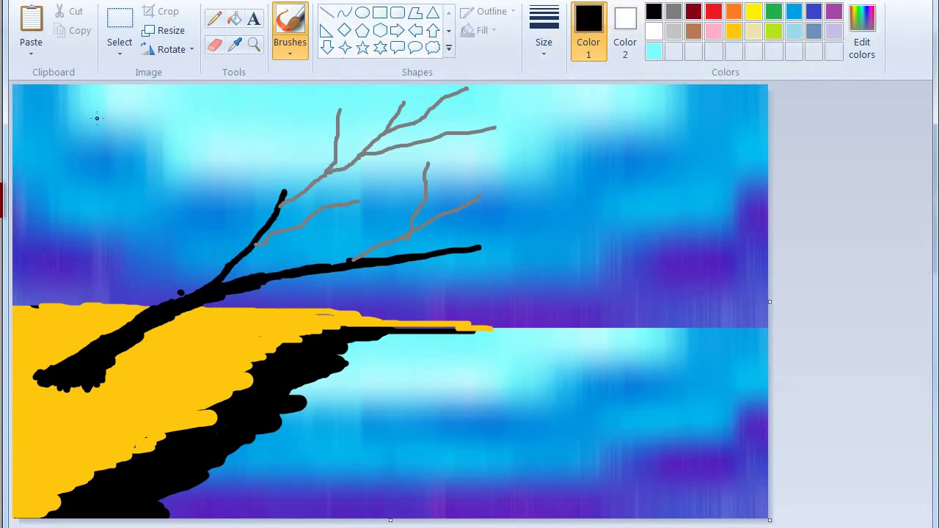
pyautogui.moveTo(240, 91); pyautogui.dragTo(247, 237)
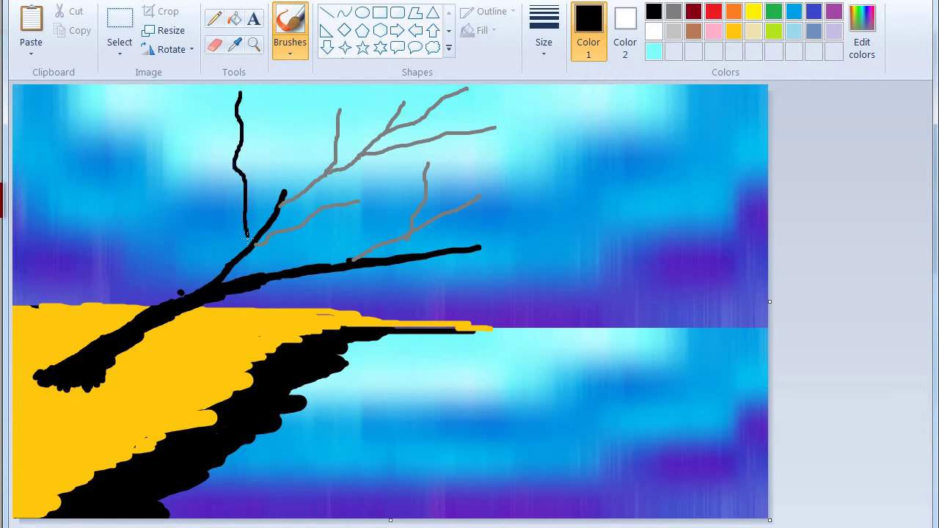
pyautogui.moveTo(107, 109)
pyautogui.mouseDown()
pyautogui.moveTo(221, 137)
pyautogui.moveTo(236, 158)
pyautogui.mouseUp()
pyautogui.moveTo(86, 207)
pyautogui.mouseDown()
pyautogui.moveTo(112, 179)
pyautogui.moveTo(187, 140)
pyautogui.mouseUp()
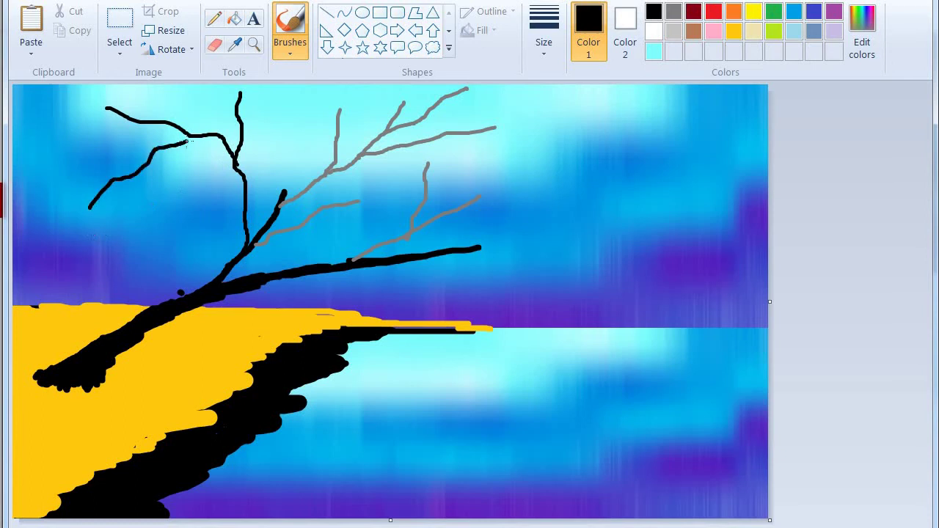
pyautogui.moveTo(132, 234); pyautogui.dragTo(150, 163)
pyautogui.moveTo(170, 214)
pyautogui.mouseDown()
pyautogui.moveTo(184, 172)
pyautogui.moveTo(227, 144)
pyautogui.mouseUp()
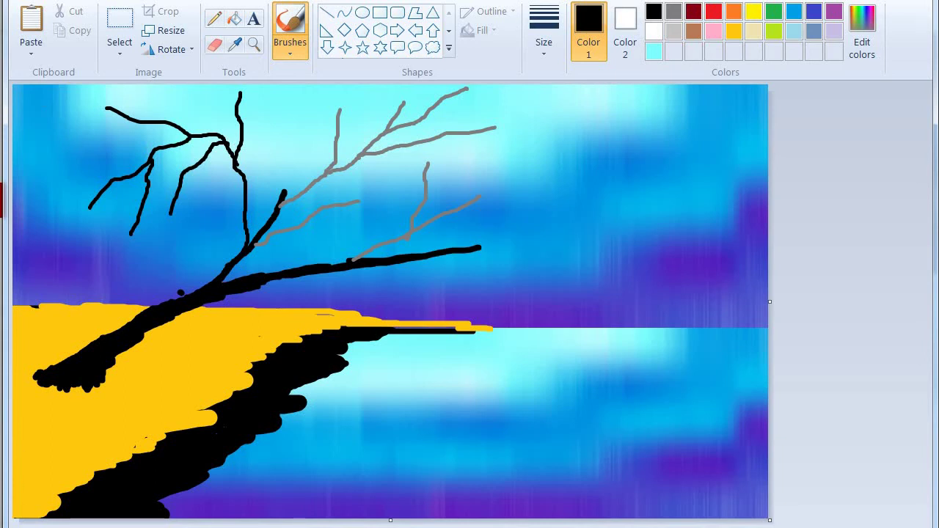
# - Add finer gray twigs to the tips of the gray branches, using a thinner brush size
pyautogui.moveTo(505, 158); pyautogui.dragTo(443, 177)
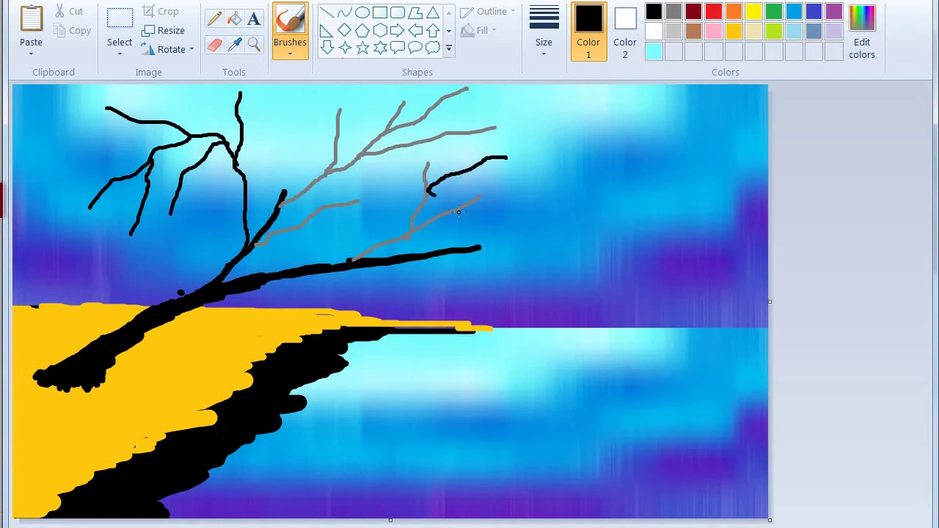
pyautogui.hotkey('ctrl', 'z')
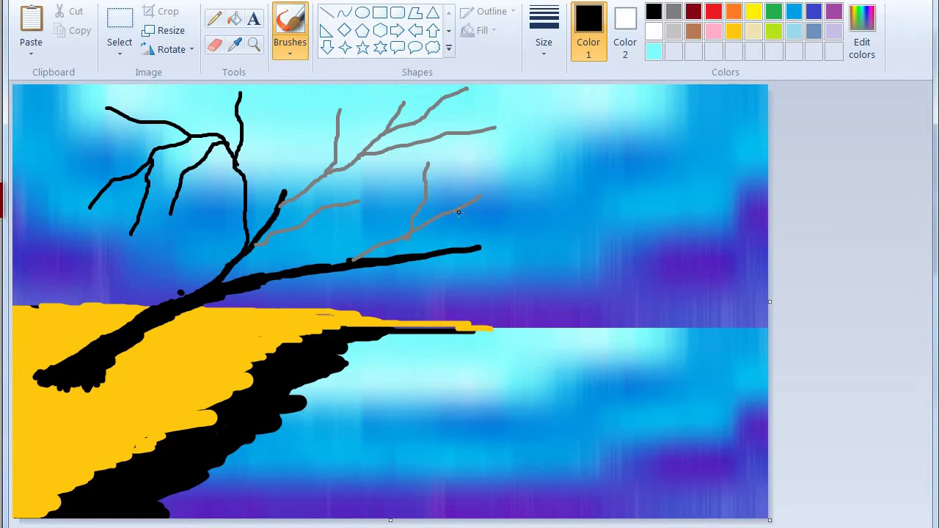
pyautogui.click(544, 37)
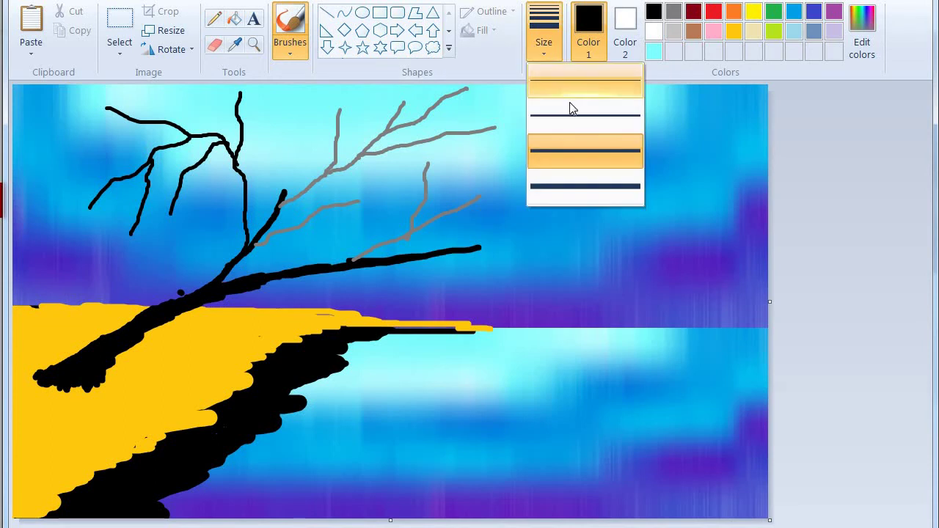
pyautogui.click(569, 104)
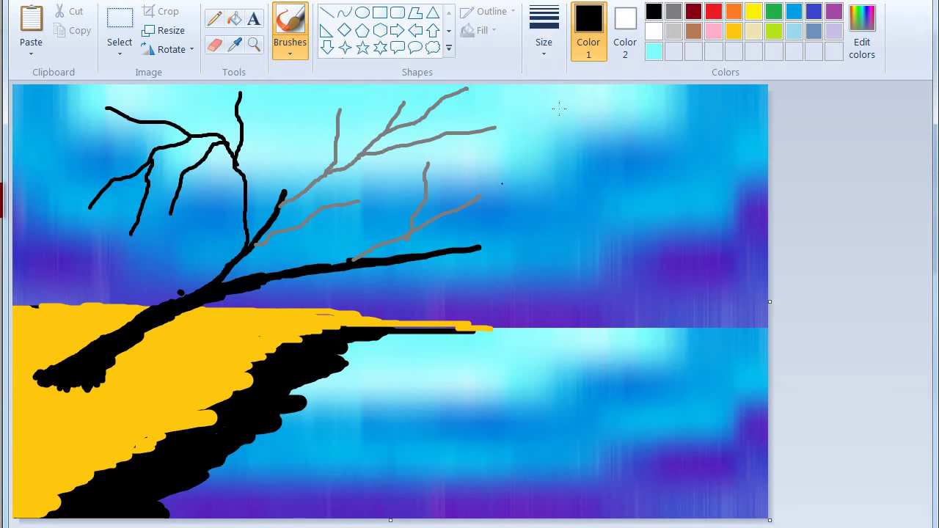
pyautogui.click(673, 14)
pyautogui.moveTo(542, 143); pyautogui.dragTo(473, 168)
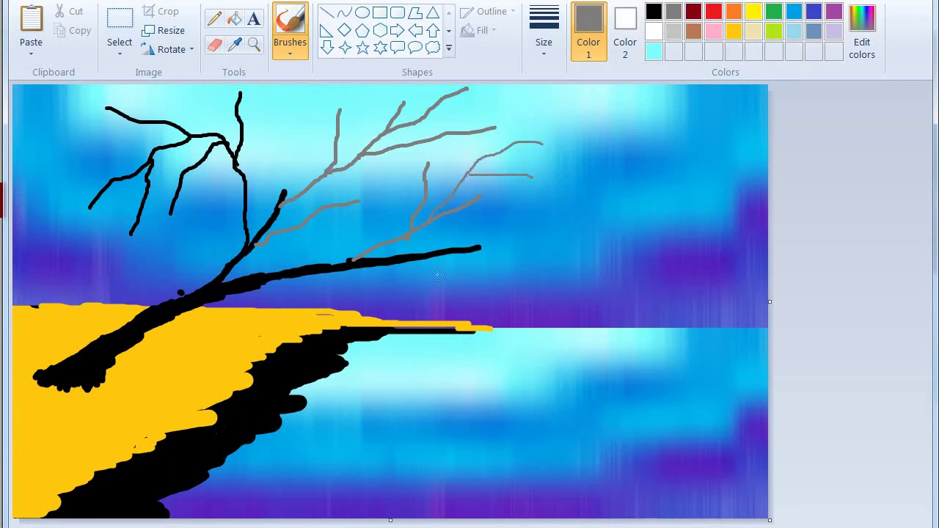
pyautogui.hotkey('ctrl', 'z')
pyautogui.moveTo(519, 167); pyautogui.dragTo(468, 173)
pyautogui.moveTo(320, 97); pyautogui.dragTo(339, 132)
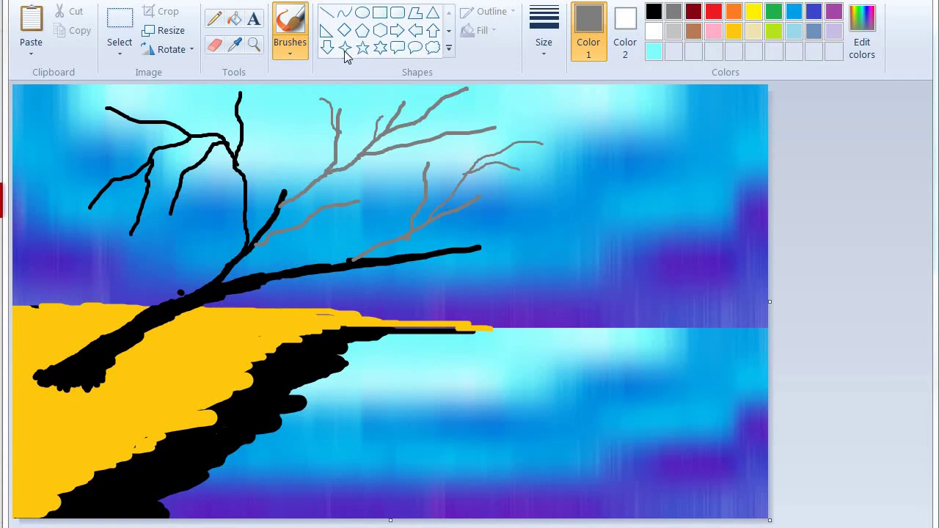
pyautogui.click(379, 48)
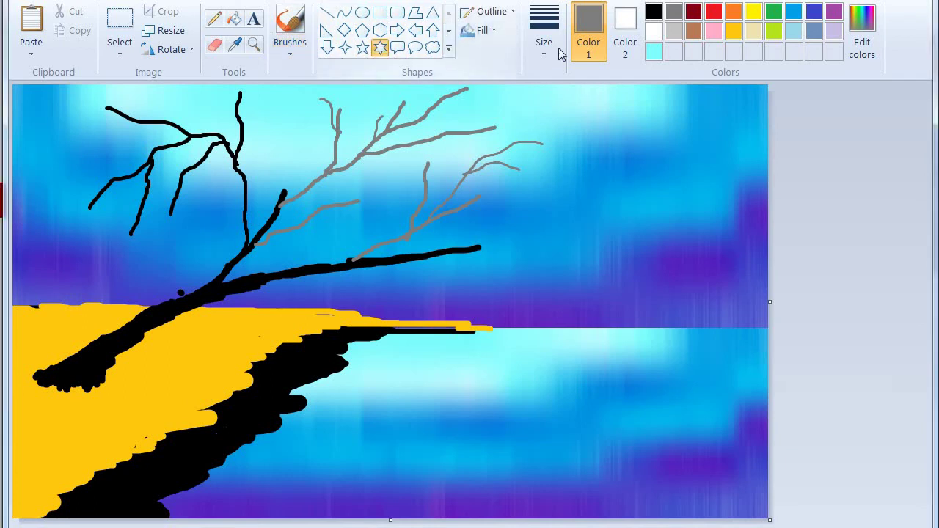
pyautogui.click(654, 30)
pyautogui.click(490, 30)
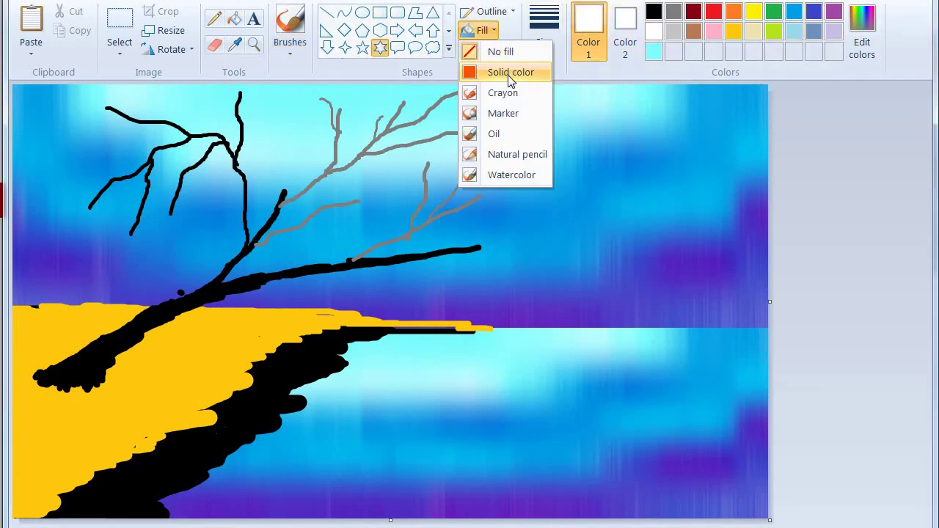
pyautogui.click(506, 72)
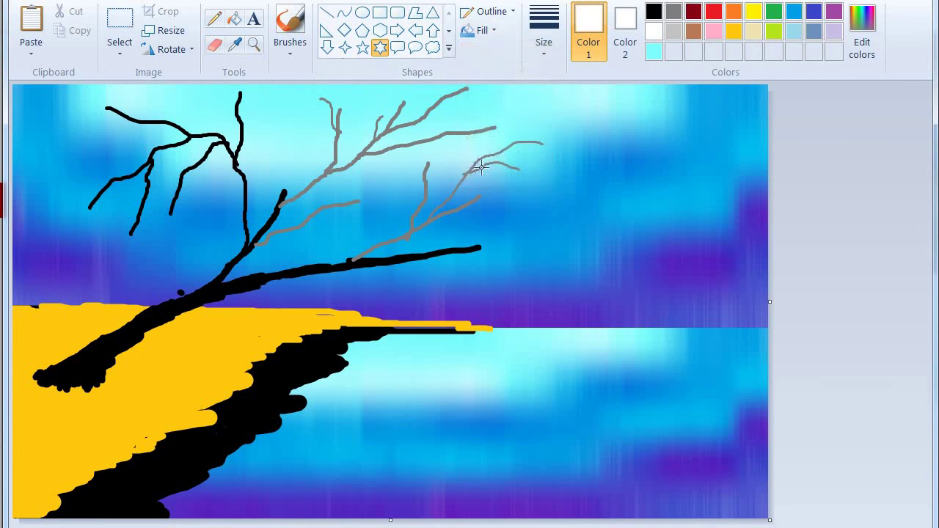
pyautogui.moveTo(481, 168); pyautogui.dragTo(505, 191)
pyautogui.moveTo(532, 140); pyautogui.dragTo(549, 157)
pyautogui.click(466, 136)
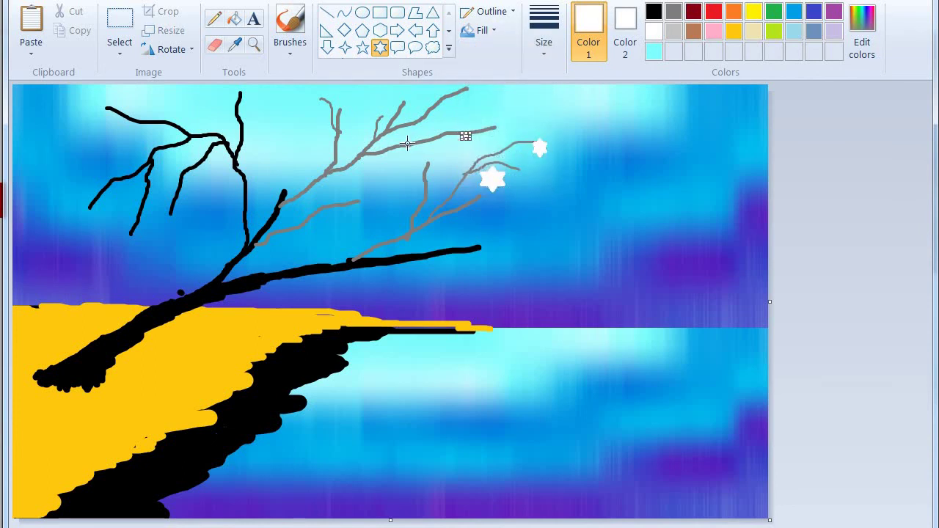
pyautogui.hotkey('ctrl', 'z')
pyautogui.hotkey('ctrl', 'z')
pyautogui.hotkey('ctrl', 'z')
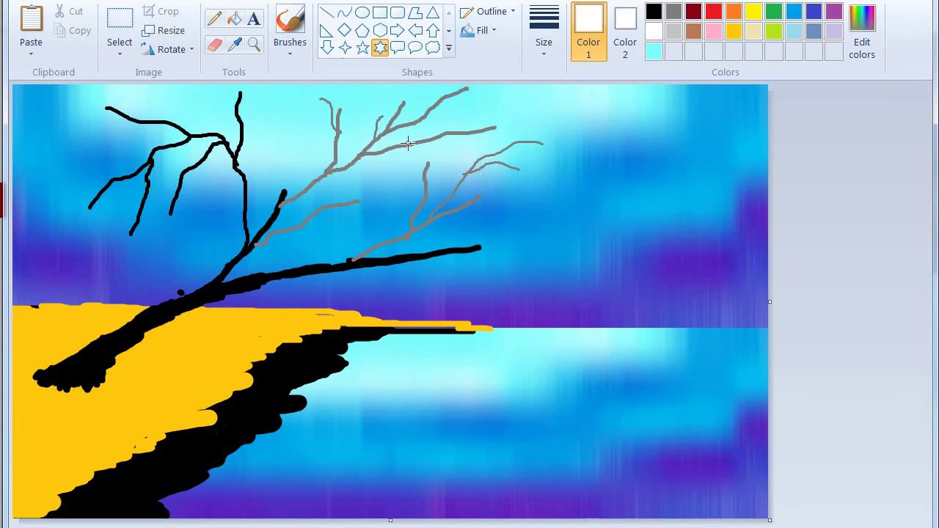
# - Widen the canvas to leave a blank white strip beside the picture, and set up the oil brush at its second-thickest size
pyautogui.moveTo(769, 302); pyautogui.dragTo(879, 317)
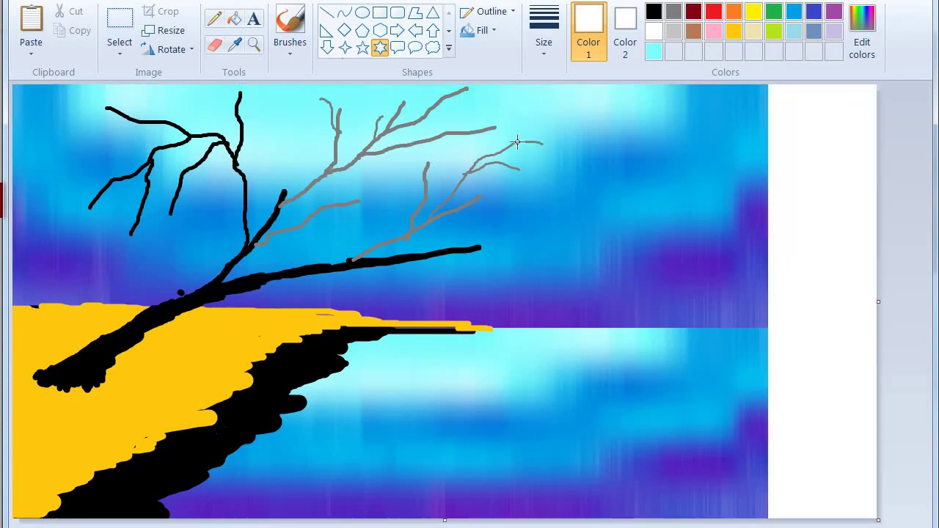
pyautogui.click(290, 47)
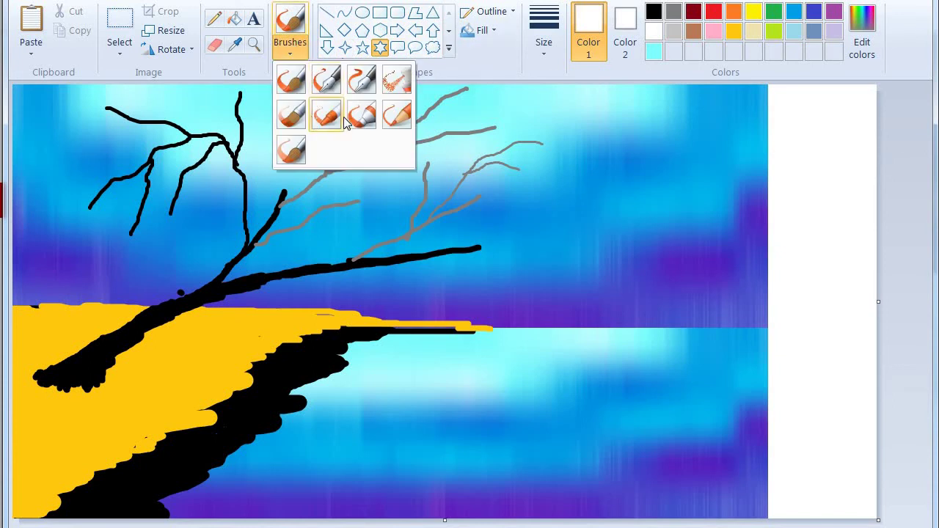
pyautogui.click(292, 118)
pyautogui.click(541, 37)
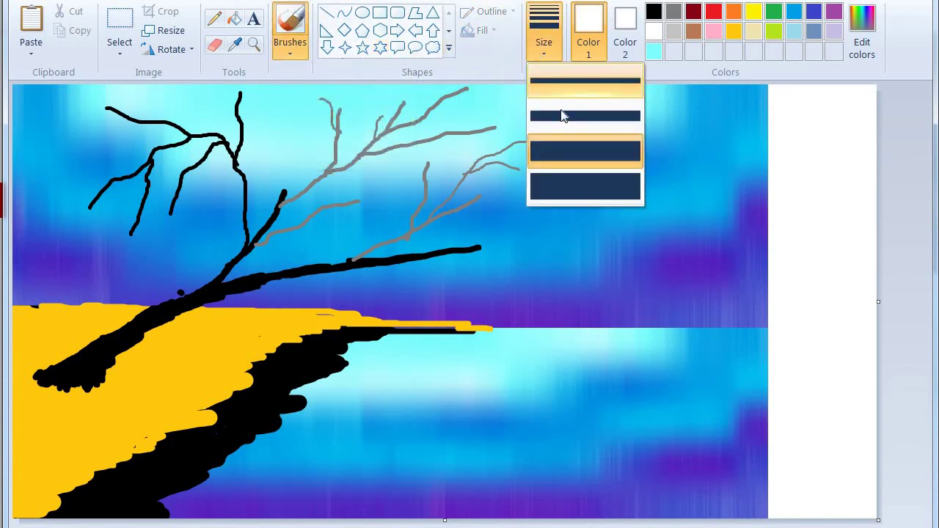
pyautogui.click(572, 146)
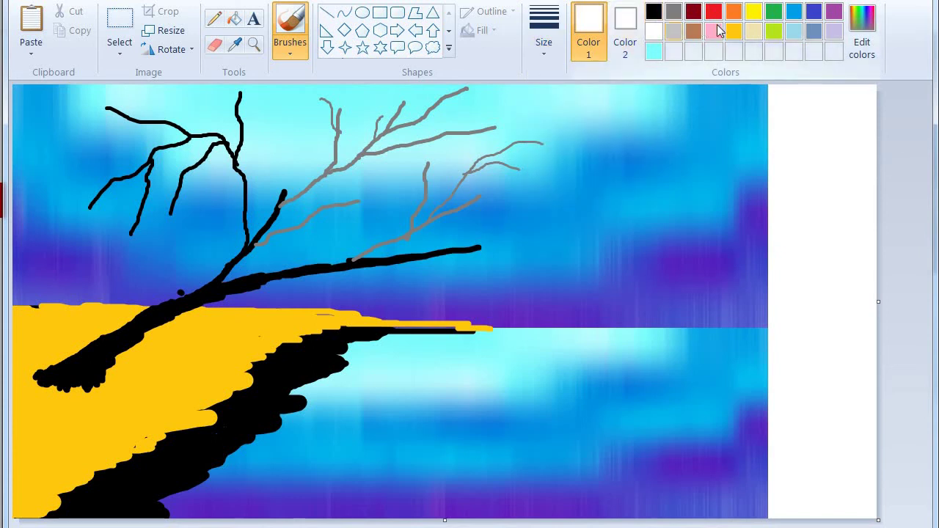
# - Mix a custom very dark green and paint a small feathery leaf clump on the blank white strip
pyautogui.click(866, 58)
pyautogui.click(322, 248)
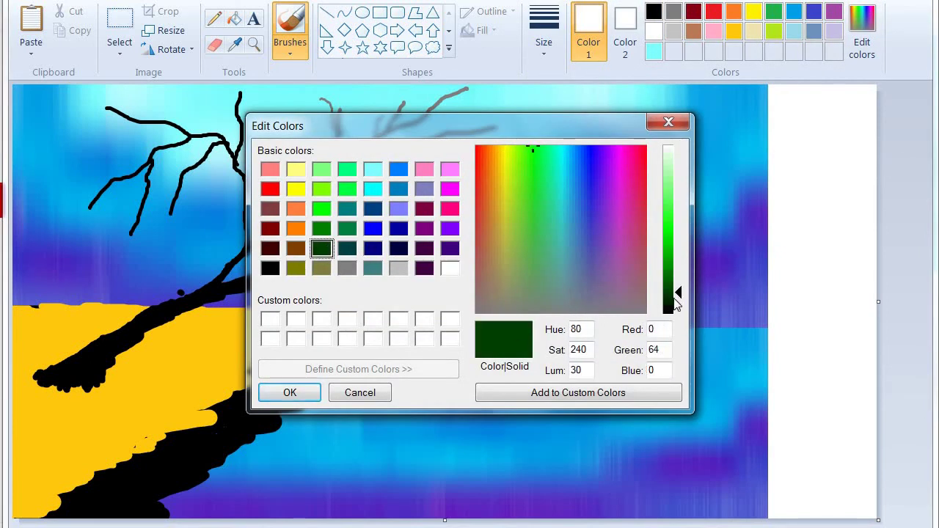
pyautogui.moveTo(675, 296); pyautogui.dragTo(675, 299)
pyautogui.click(288, 392)
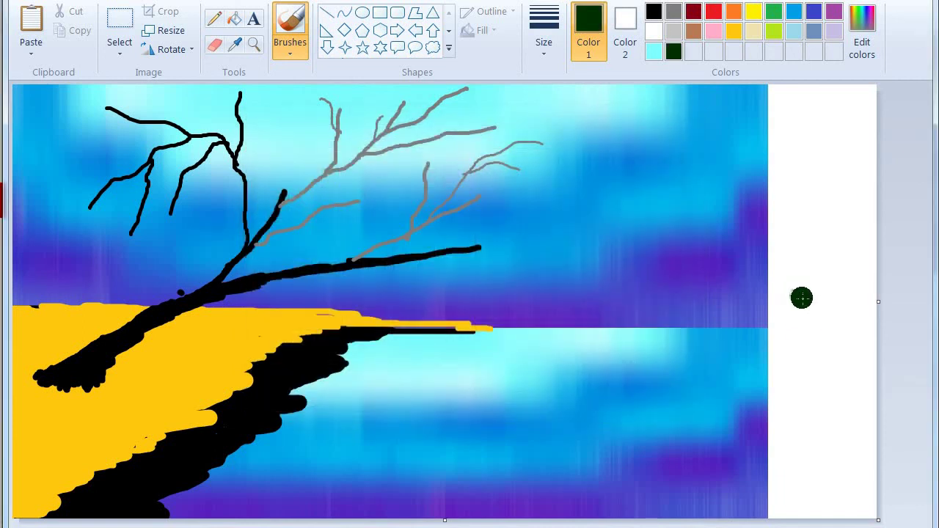
pyautogui.moveTo(788, 283)
pyautogui.mouseDown()
pyautogui.moveTo(793, 294)
pyautogui.moveTo(807, 275)
pyautogui.moveTo(812, 297)
pyautogui.moveTo(825, 279)
pyautogui.moveTo(818, 306)
pyautogui.moveTo(794, 308)
pyautogui.moveTo(799, 314)
pyautogui.moveTo(841, 292)
pyautogui.moveTo(830, 315)
pyautogui.moveTo(799, 323)
pyautogui.moveTo(835, 334)
pyautogui.moveTo(791, 300)
pyautogui.moveTo(831, 319)
pyautogui.moveTo(834, 283)
pyautogui.moveTo(829, 310)
pyautogui.moveTo(848, 303)
pyautogui.moveTo(826, 297)
pyautogui.moveTo(819, 277)
pyautogui.moveTo(824, 302)
pyautogui.moveTo(811, 281)
pyautogui.moveTo(807, 304)
pyautogui.moveTo(796, 268)
pyautogui.moveTo(815, 332)
pyautogui.moveTo(808, 327)
pyautogui.moveTo(826, 329)
pyautogui.moveTo(807, 325)
pyautogui.moveTo(824, 318)
pyautogui.mouseUp()
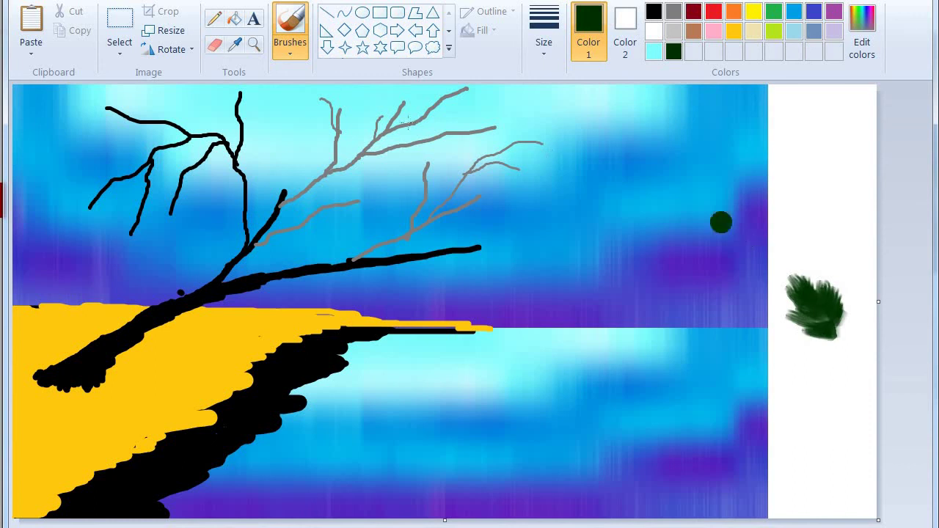
# - Copy the green leaf clump with a rectangular selection that has a transparent background, and deselect it
pyautogui.click(120, 45)
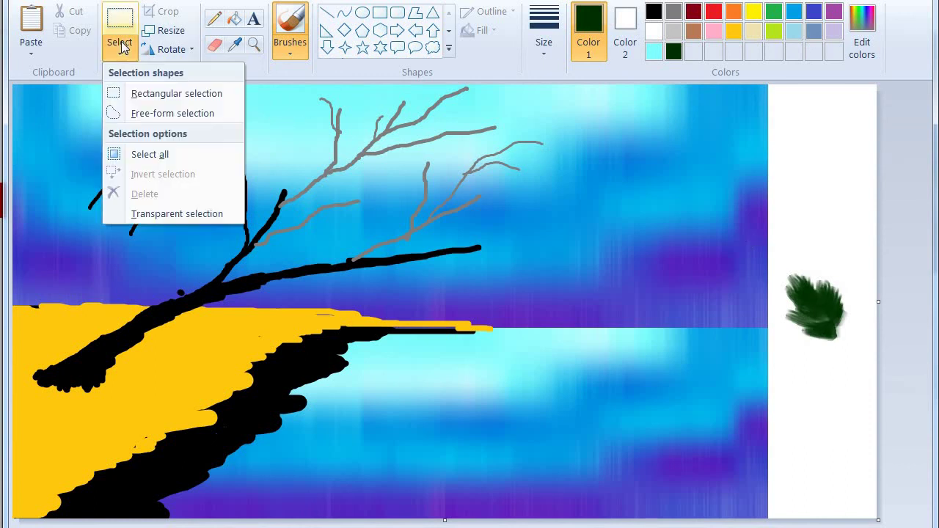
pyautogui.click(286, 124)
pyautogui.moveTo(777, 260)
pyautogui.mouseDown()
pyautogui.moveTo(799, 321)
pyautogui.moveTo(845, 358)
pyautogui.mouseUp()
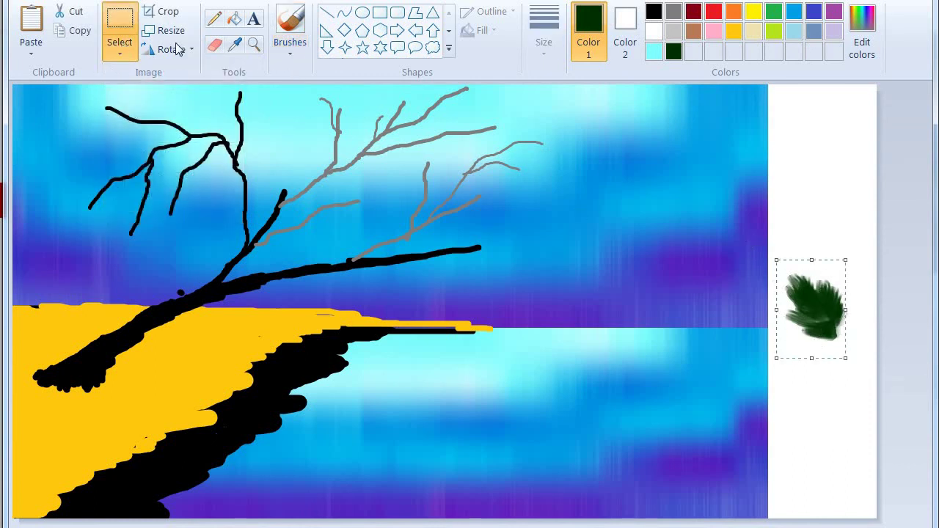
pyautogui.click(118, 49)
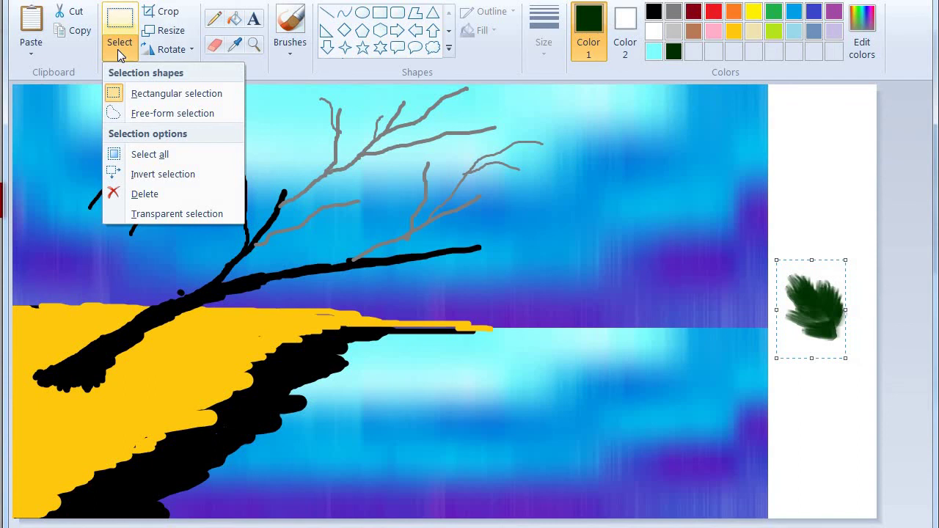
pyautogui.click(478, 255)
pyautogui.rightClick(794, 312)
pyautogui.click(822, 181)
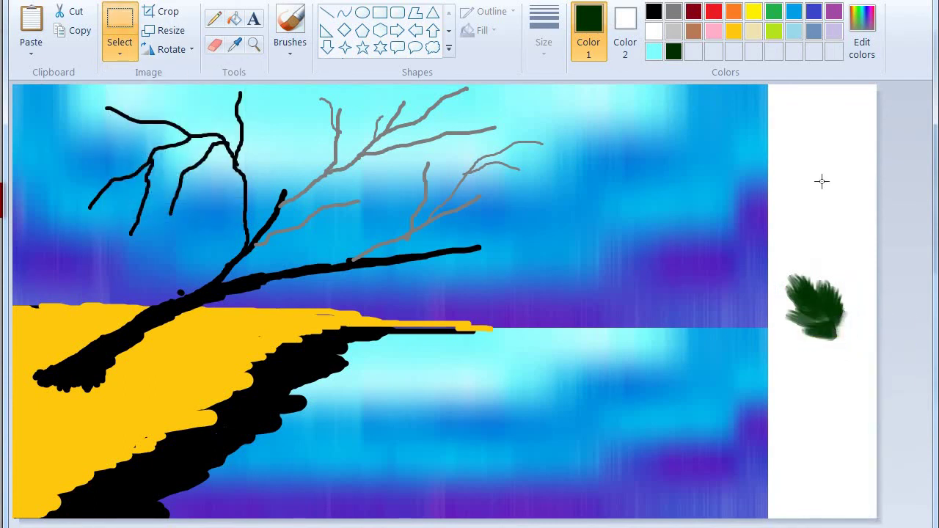
# - Trim the white strip off the canvas and paste the leaf clump onto the tip of the upper-left black branch
pyautogui.moveTo(877, 301); pyautogui.dragTo(768, 286)
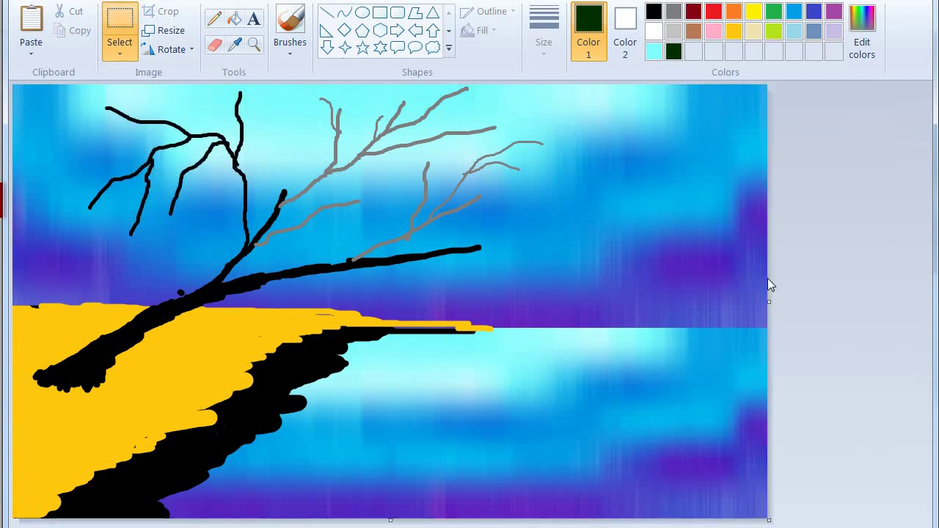
pyautogui.hotkey('ctrl', 'v')
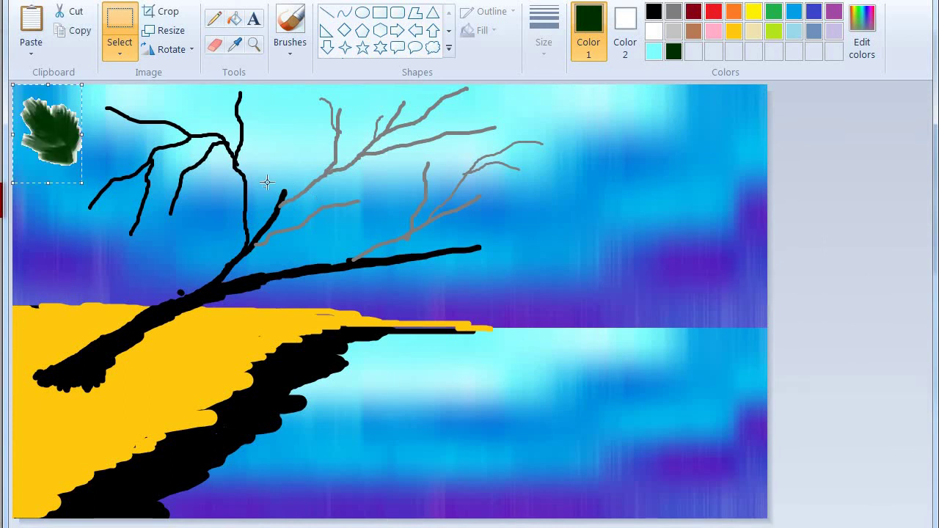
pyautogui.moveTo(59, 100); pyautogui.dragTo(127, 100)
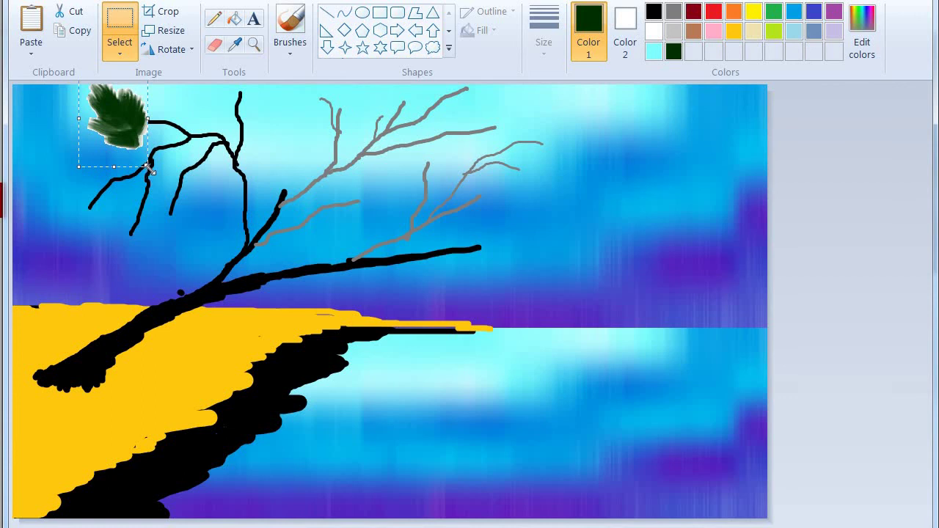
# - Shrink the leaf clump at the upper-left branch tip and cover the tree's branches with pasted copies in varied sizes
pyautogui.moveTo(147, 170); pyautogui.dragTo(143, 134)
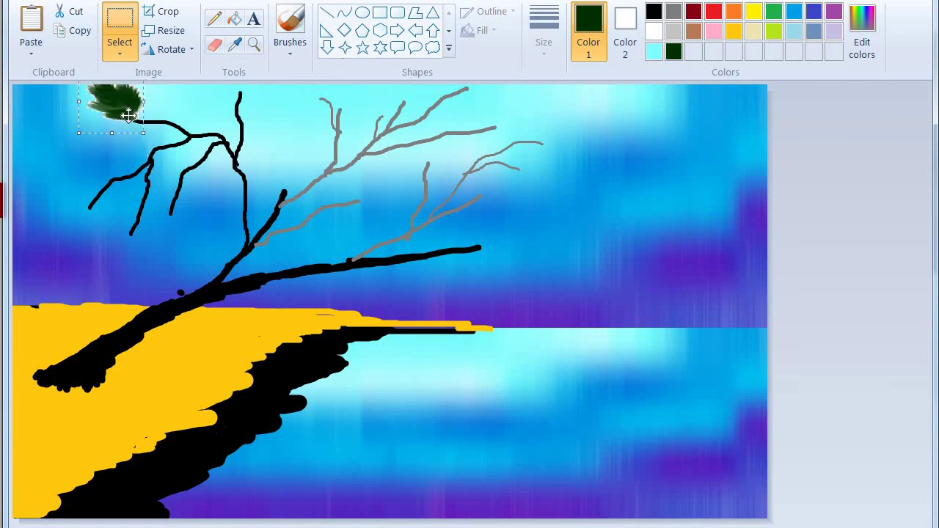
pyautogui.hotkey('ctrl', 'c')
pyautogui.hotkey('ctrl', 'v')
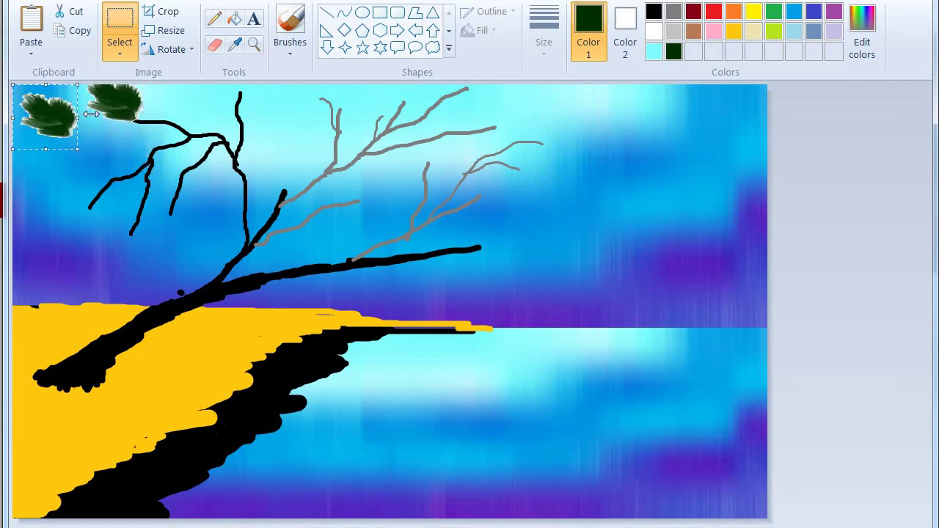
pyautogui.moveTo(45, 110); pyautogui.dragTo(136, 127)
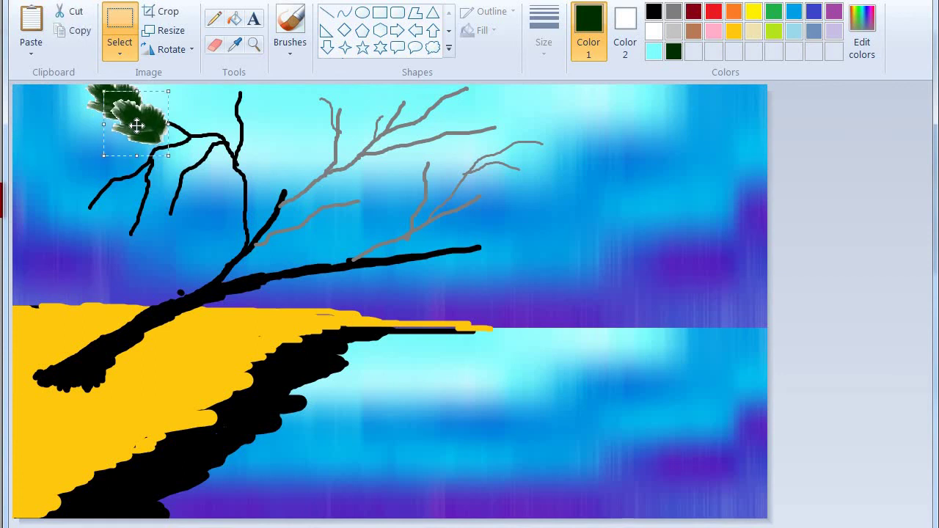
pyautogui.moveTo(168, 155); pyautogui.dragTo(217, 100)
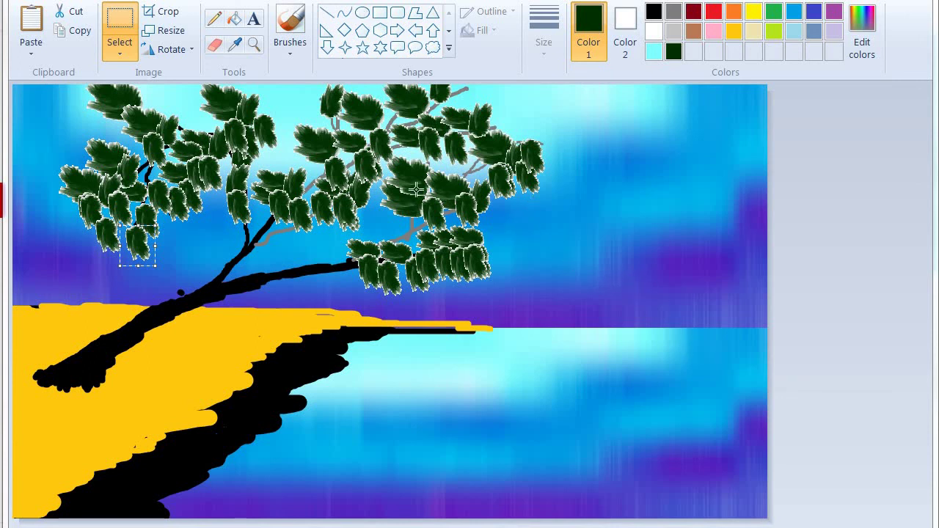
# - Dot small white stars over the sky on both sides of the tree with the basic round brush
pyautogui.click(281, 50)
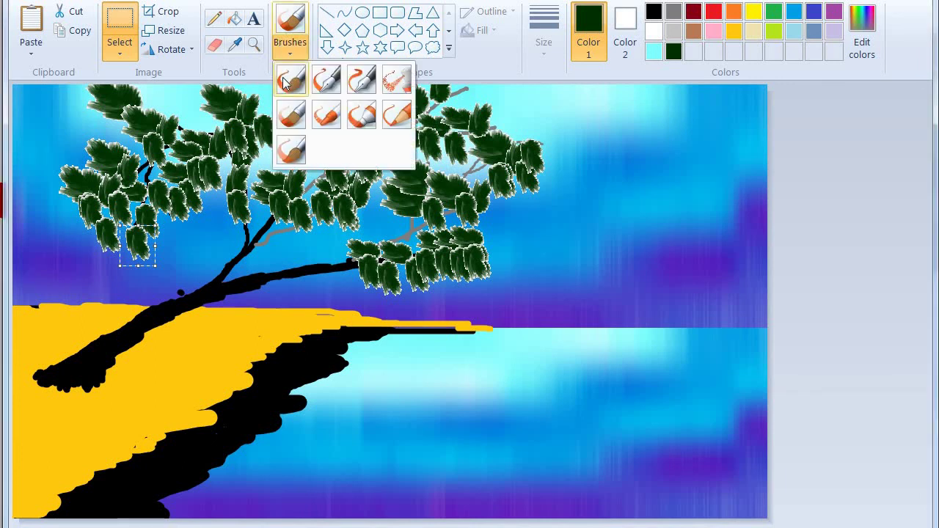
pyautogui.click(293, 78)
pyautogui.click(654, 31)
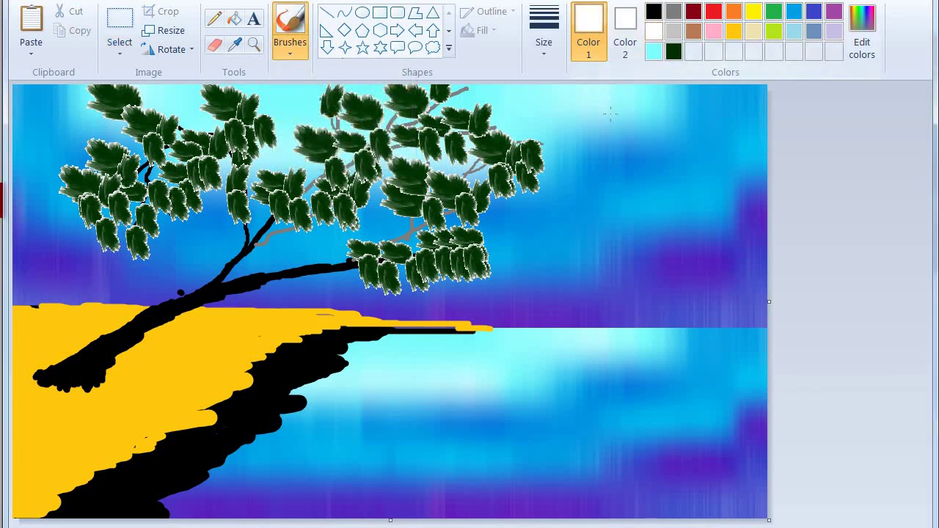
pyautogui.click(528, 240)
pyautogui.click(649, 297)
pyautogui.click(689, 270)
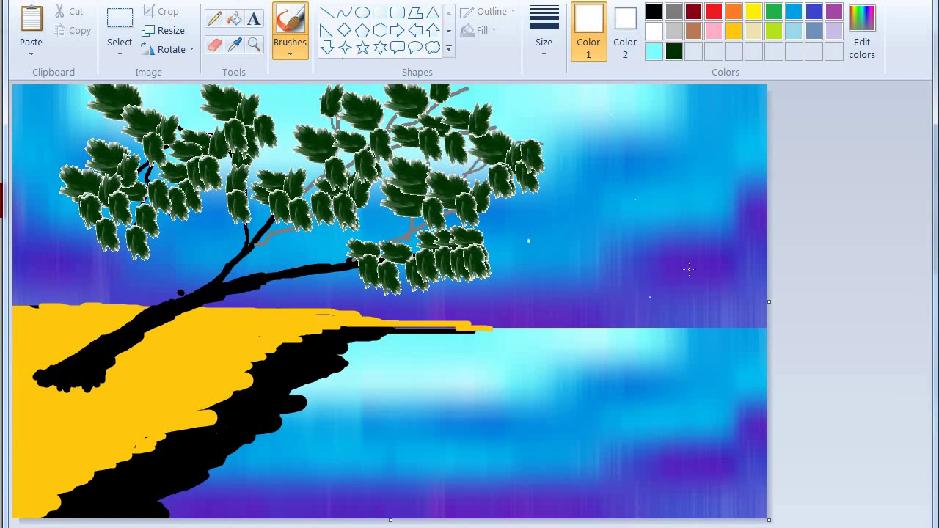
pyautogui.click(705, 208)
pyautogui.click(611, 114)
pyautogui.click(544, 42)
pyautogui.click(584, 147)
pyautogui.click(606, 158)
pyautogui.click(604, 226)
pyautogui.click(628, 229)
pyautogui.click(59, 111)
pyautogui.click(26, 191)
pyautogui.click(41, 242)
pyautogui.click(41, 281)
pyautogui.click(80, 279)
pyautogui.click(111, 278)
pyautogui.click(170, 250)
pyautogui.click(218, 230)
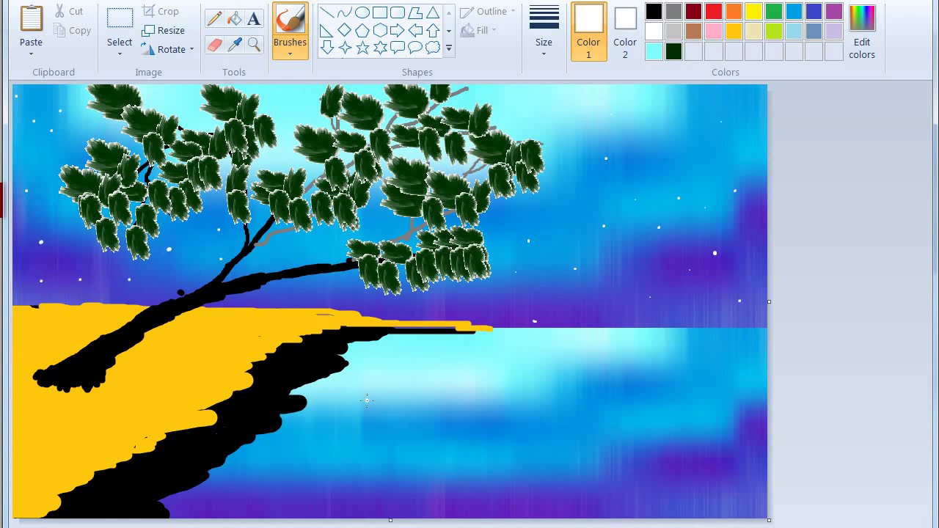